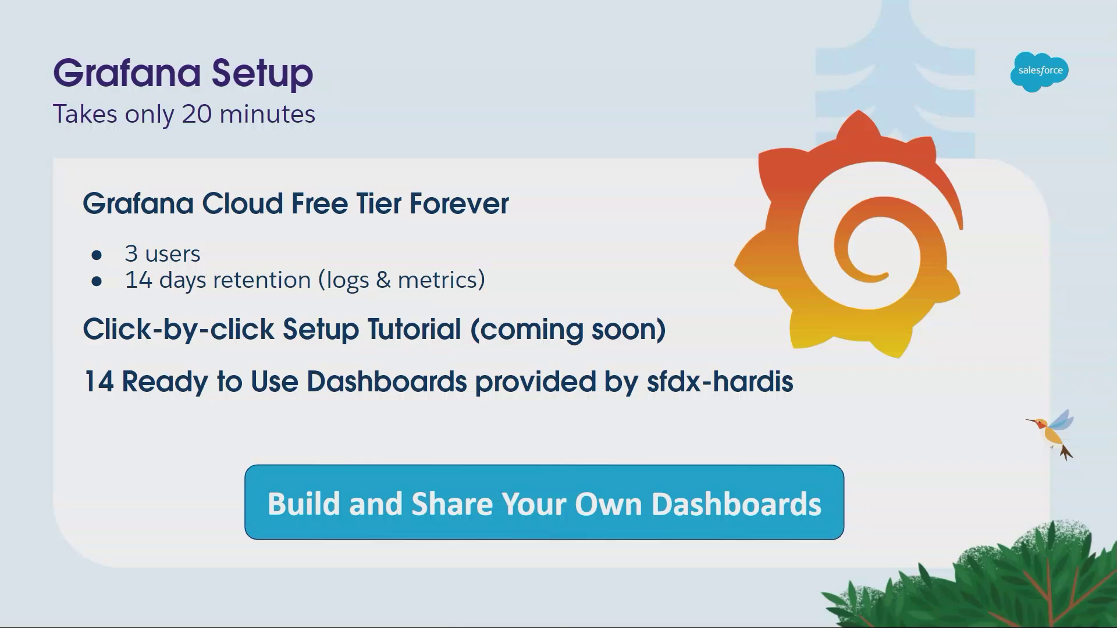
Advance to slide 22, 'Demo Time', and exit the Dreamforce 2024 slideshow to the editor.
key(Right)
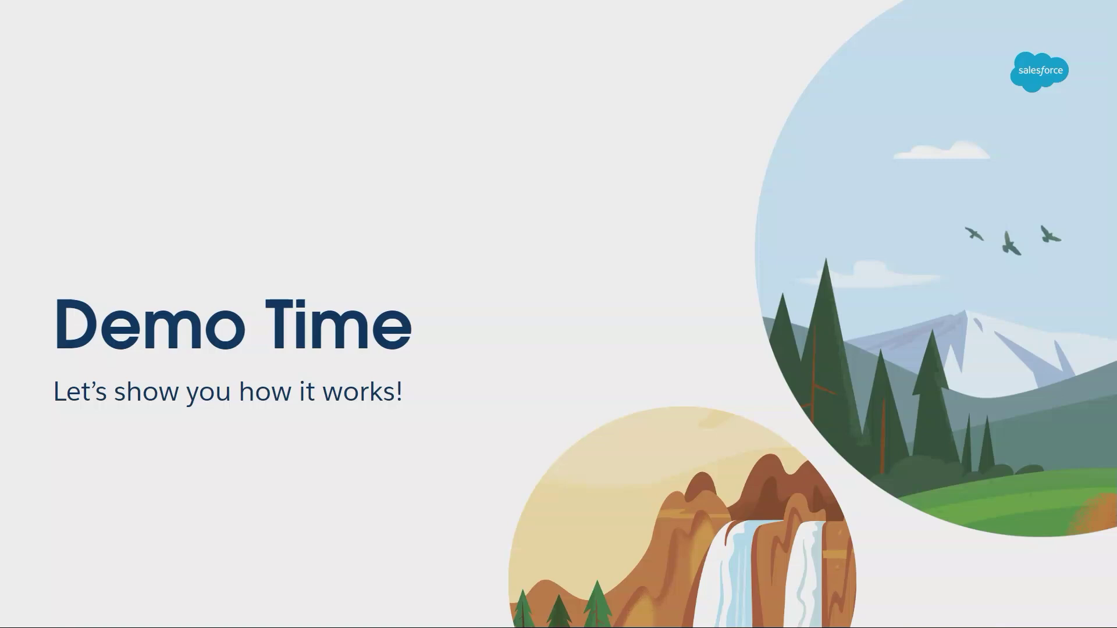
key(Escape)
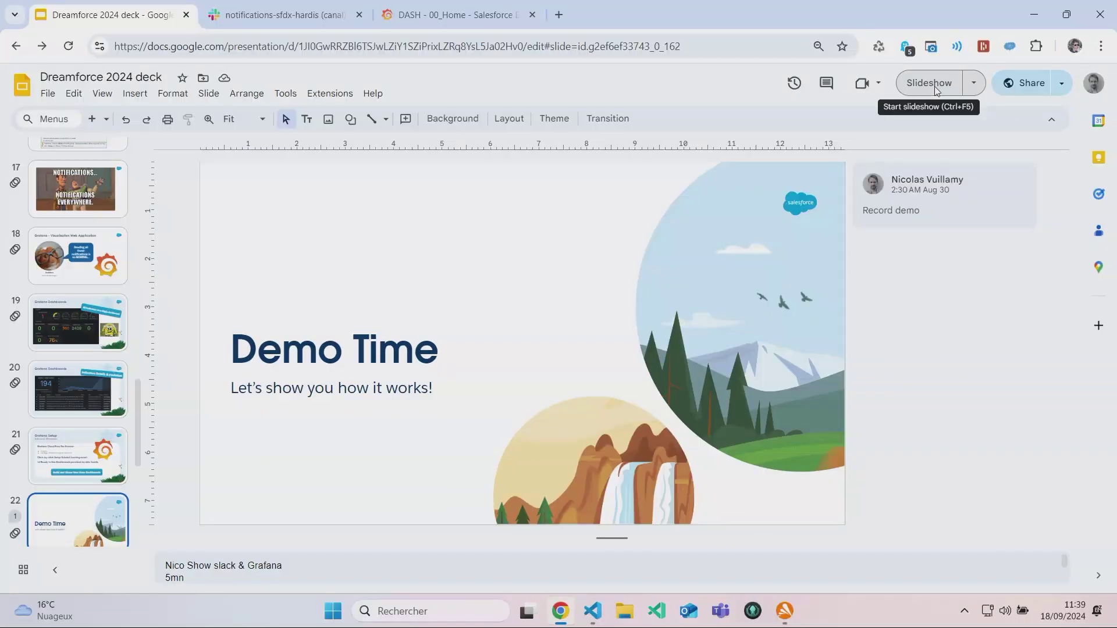
In the notifications-sfdx-hardis channel, point out the alert's Flow metadata type and related user.
click(276, 13)
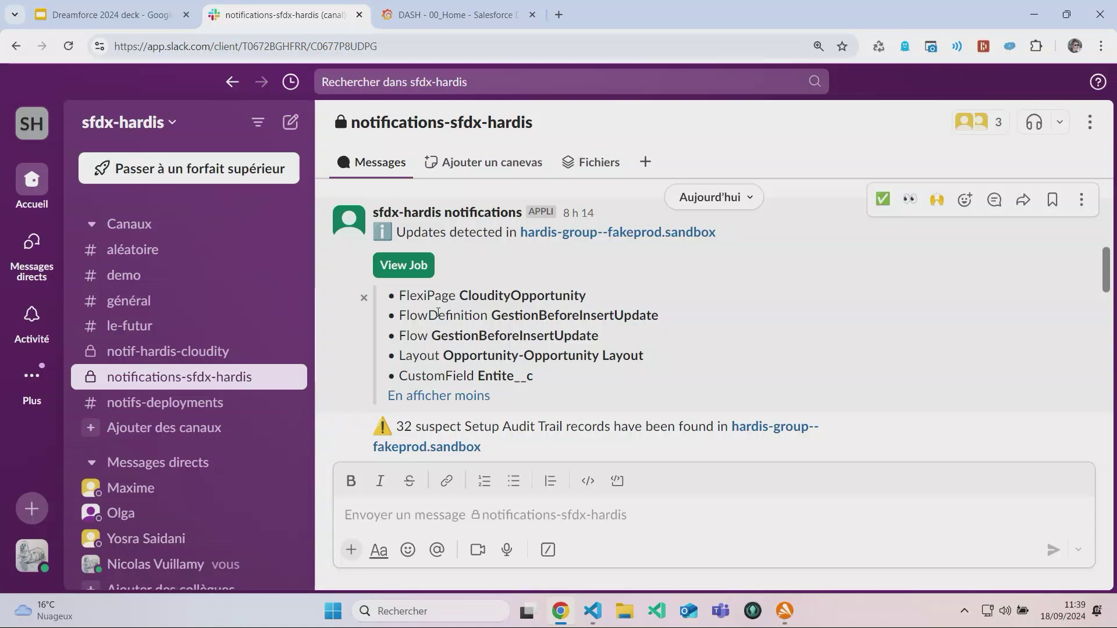
double_click(414, 335)
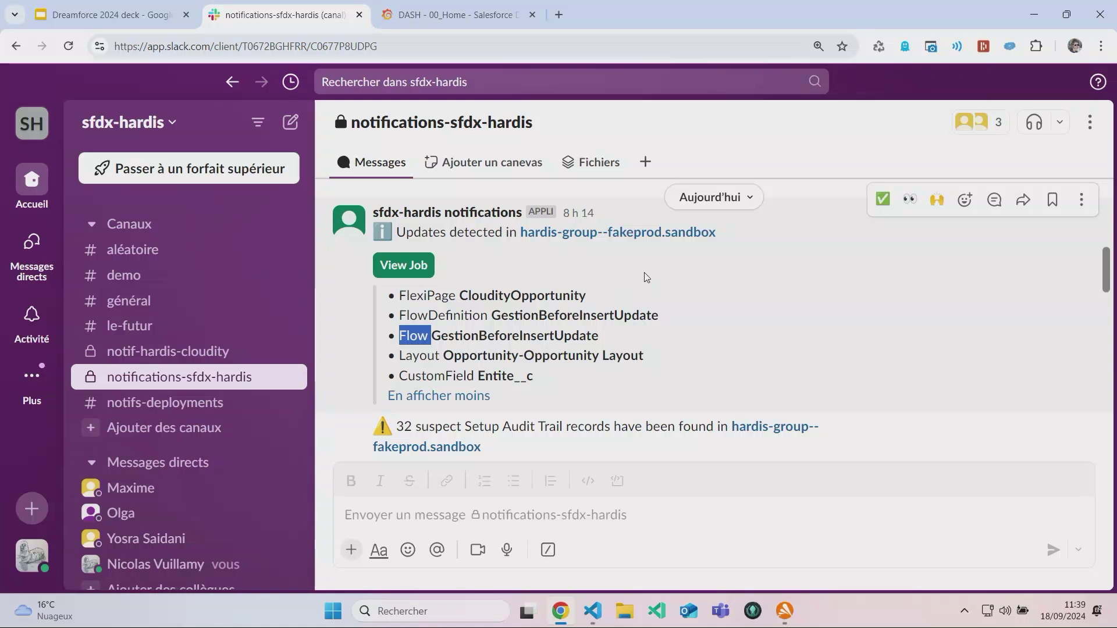
scroll(643, 275, down, 2)
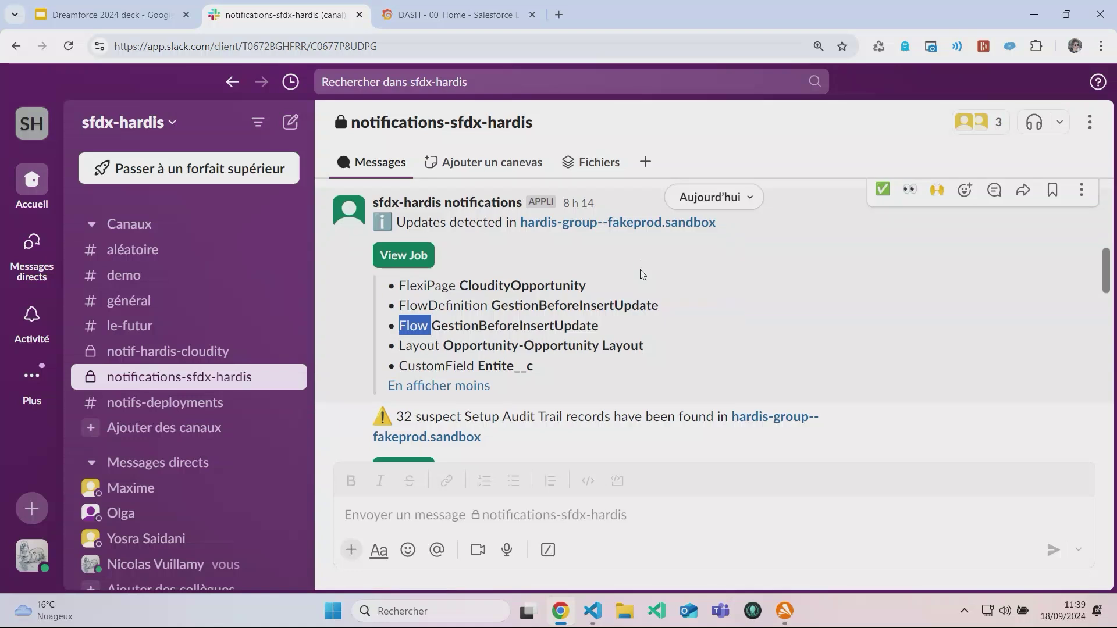
scroll(642, 273, down, 1)
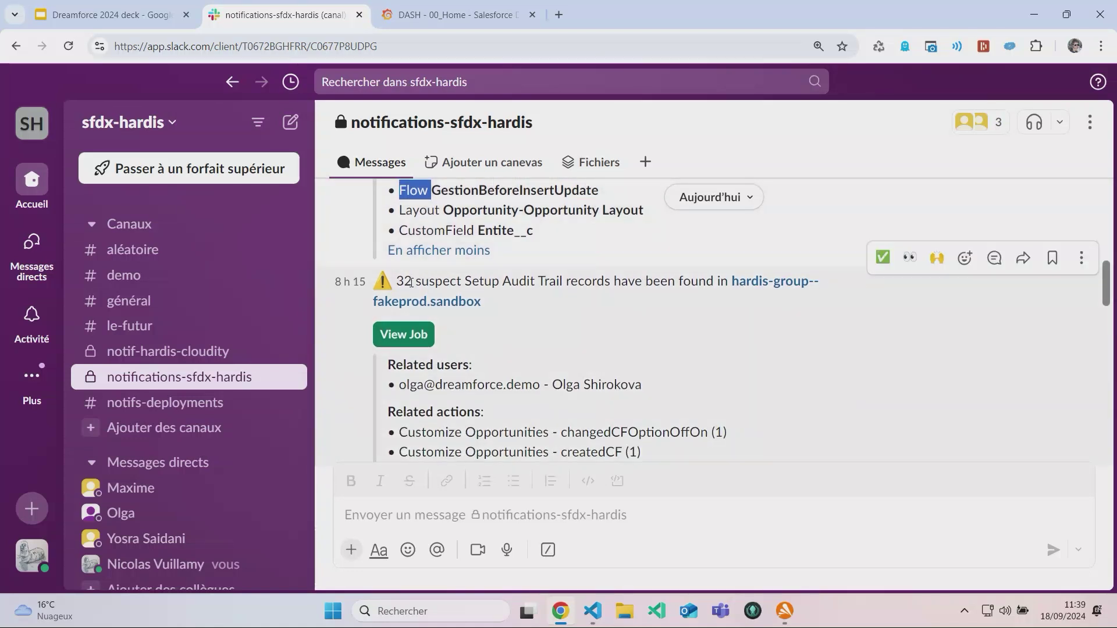
drag(399, 384, 643, 390)
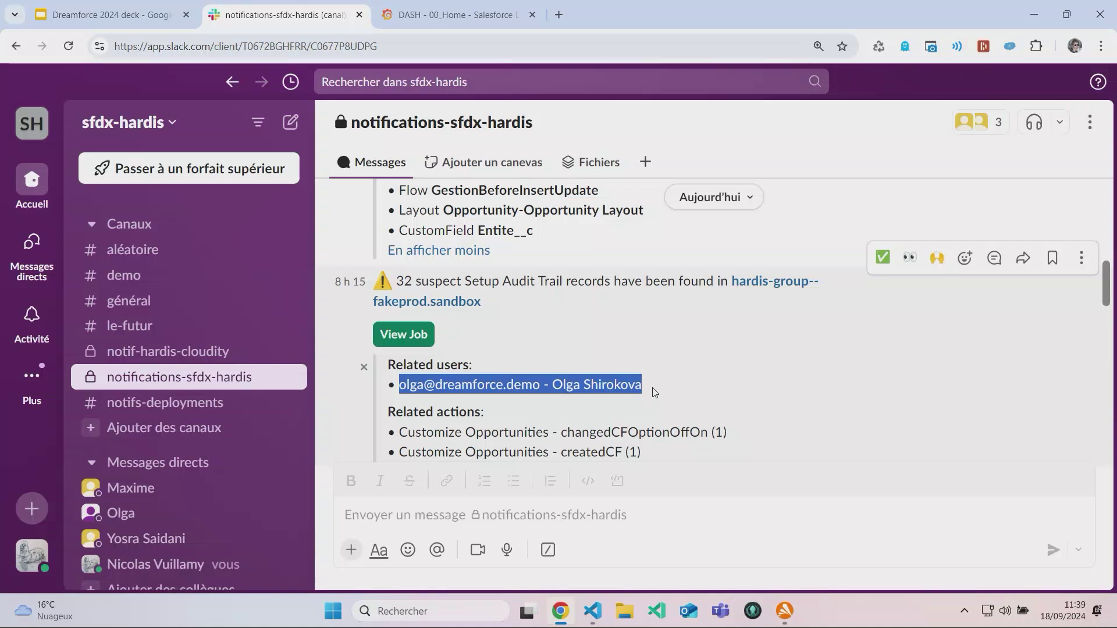
click(668, 399)
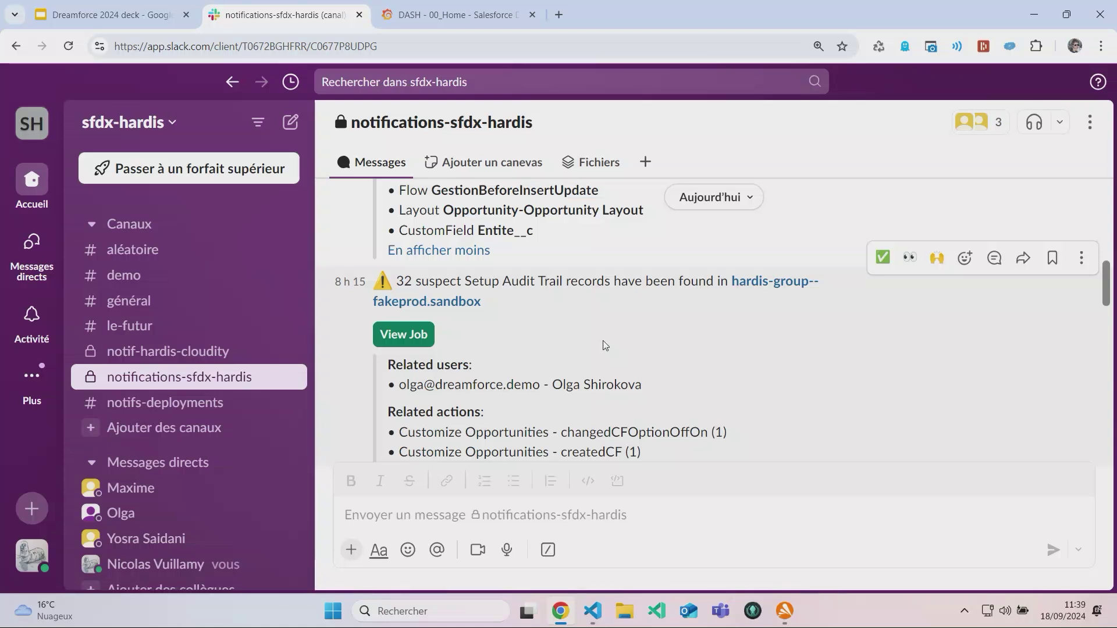
Scroll through the remaining alerts, then bring up the repository's Git Graph in VS Code.
scroll(605, 346, down, 3)
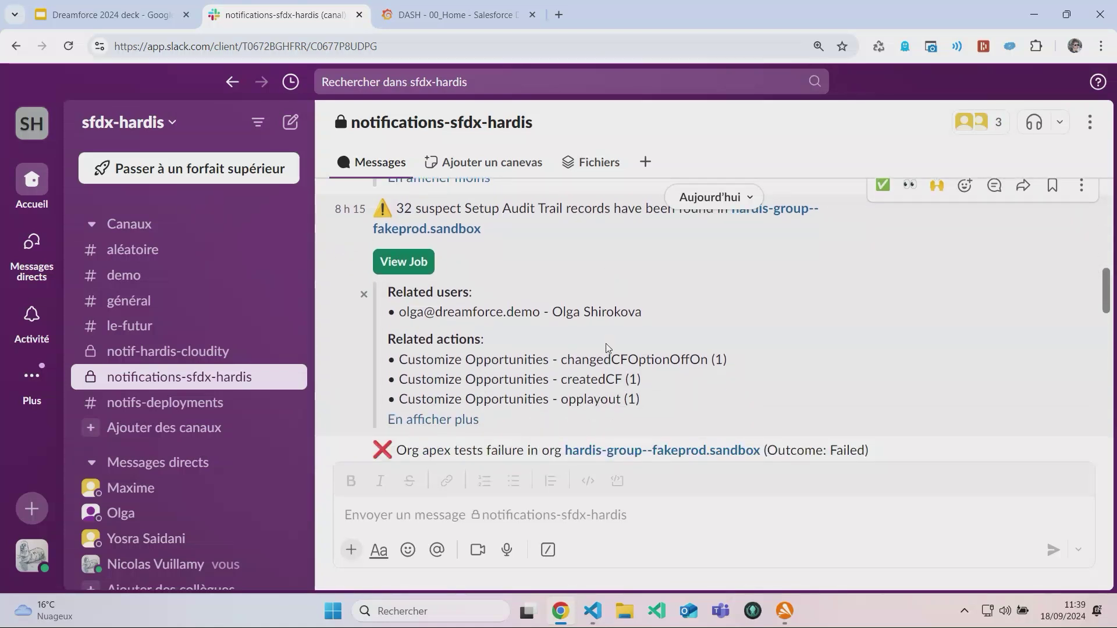
scroll(607, 348, down, 3)
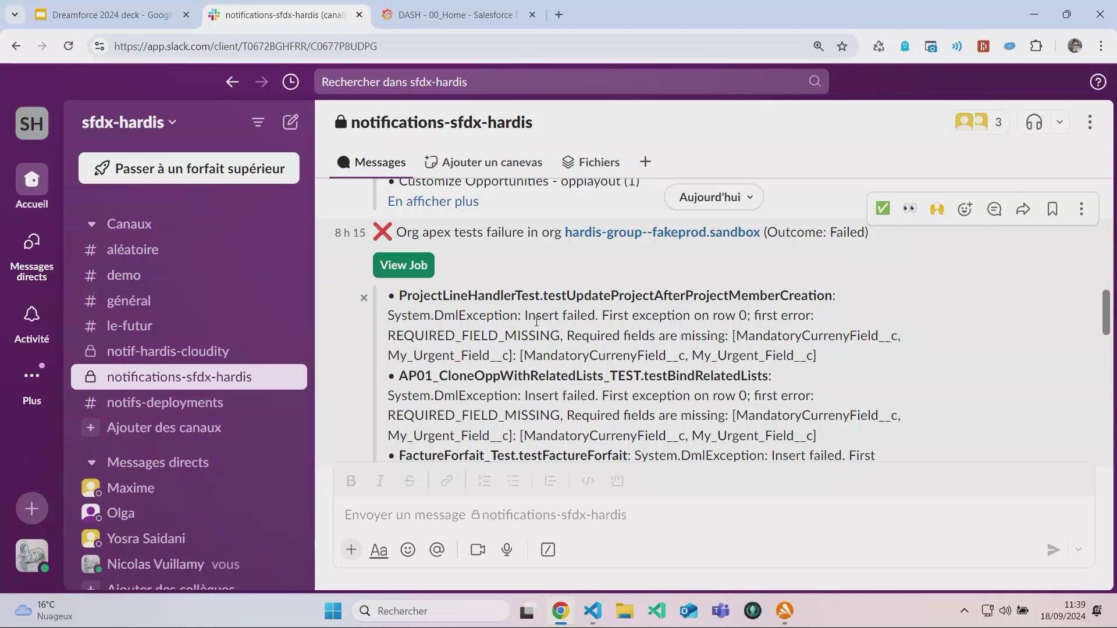
click(593, 611)
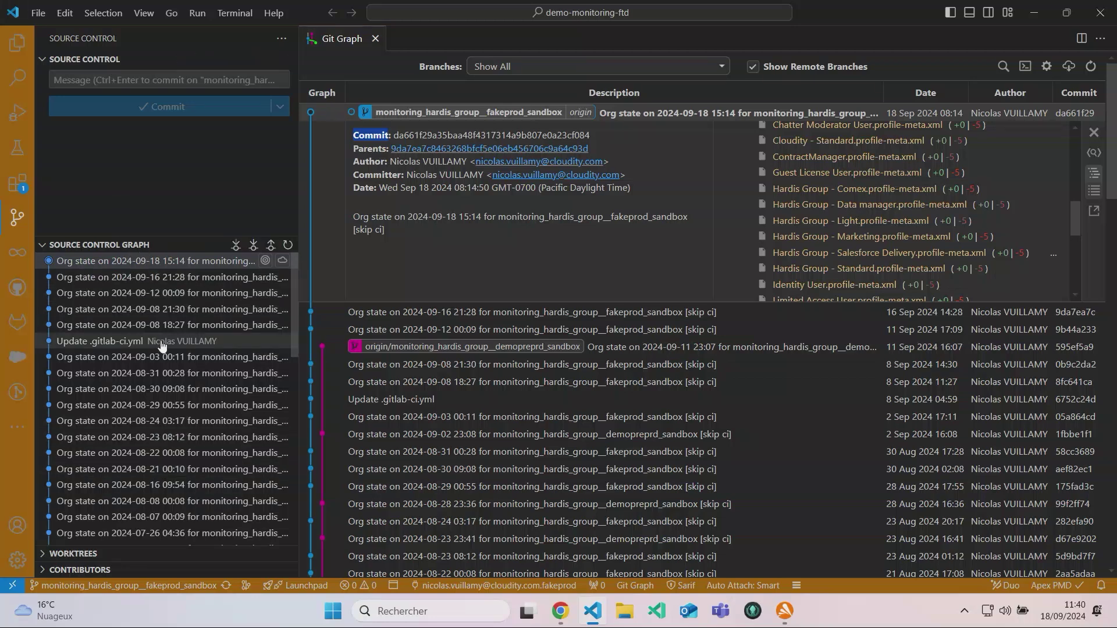
Re-expand the latest commit's details in Git Graph to list its changed files.
mouse_move(154, 301)
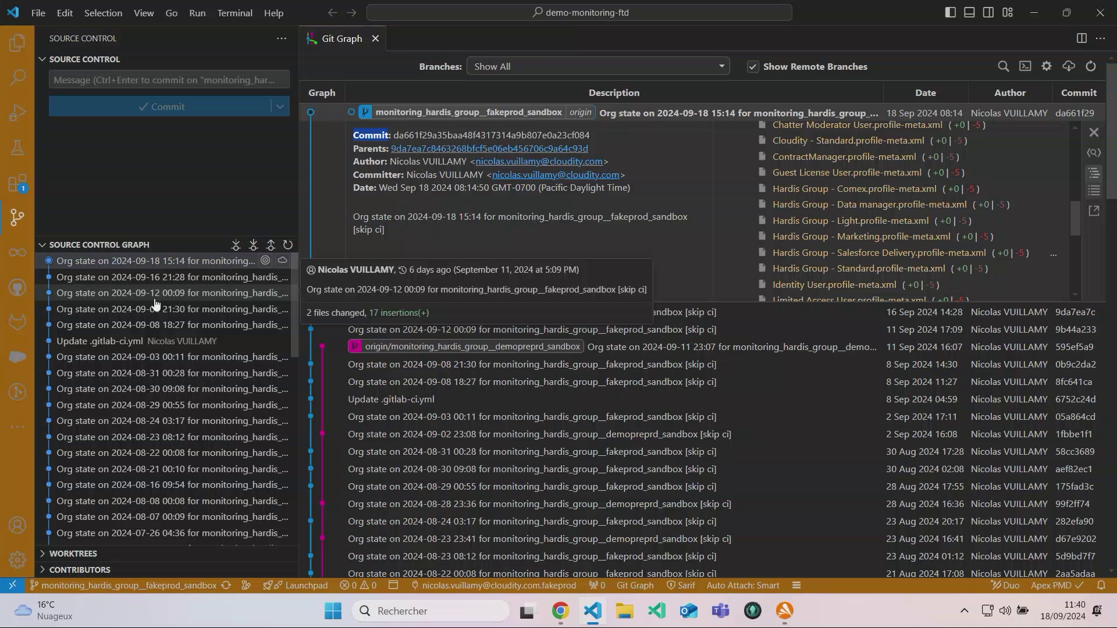
click(635, 115)
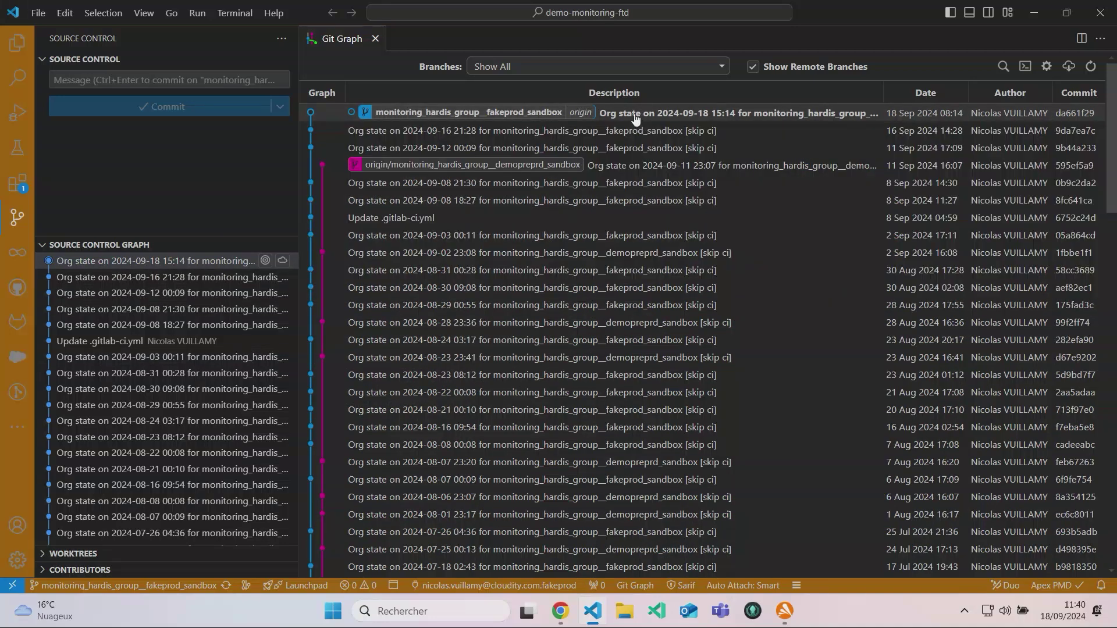
click(635, 115)
scroll(946, 207, down, 3)
scroll(945, 208, down, 2)
scroll(803, 165, up, 5)
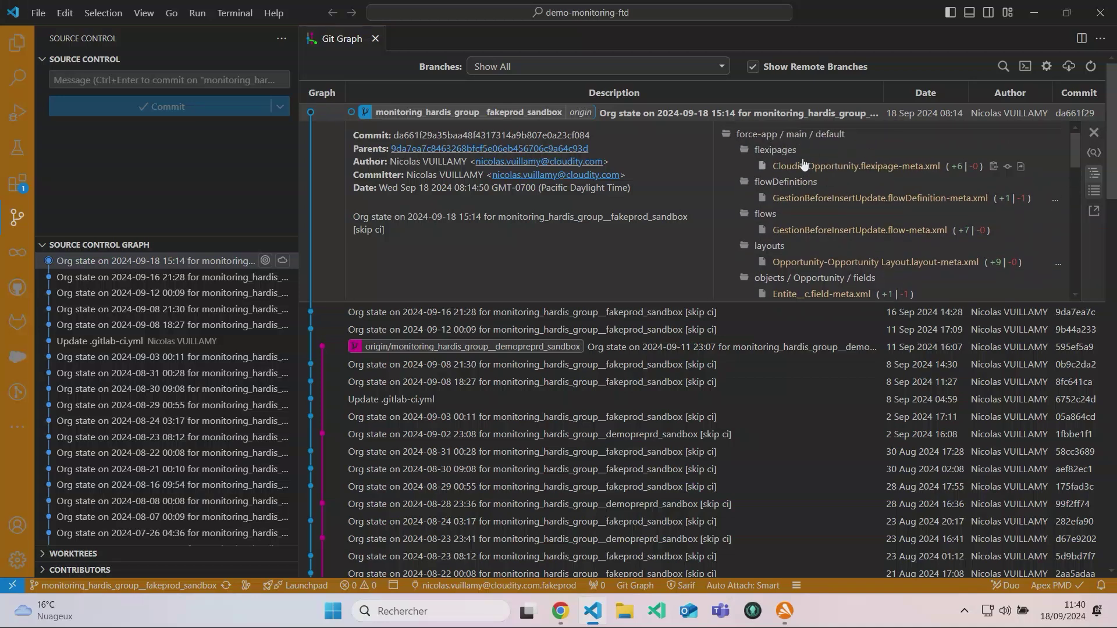
Show the GestionBeforeInsertUpdate.flow-meta.xml diff's added DREAMFORCE condition, then return to Git Graph.
click(818, 232)
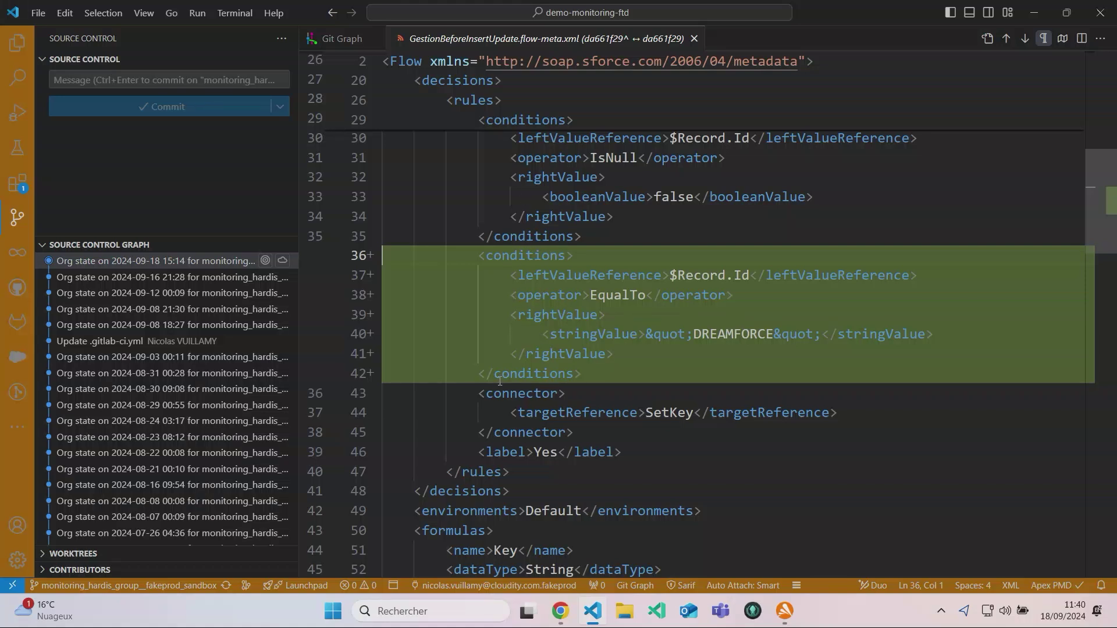
double_click(716, 337)
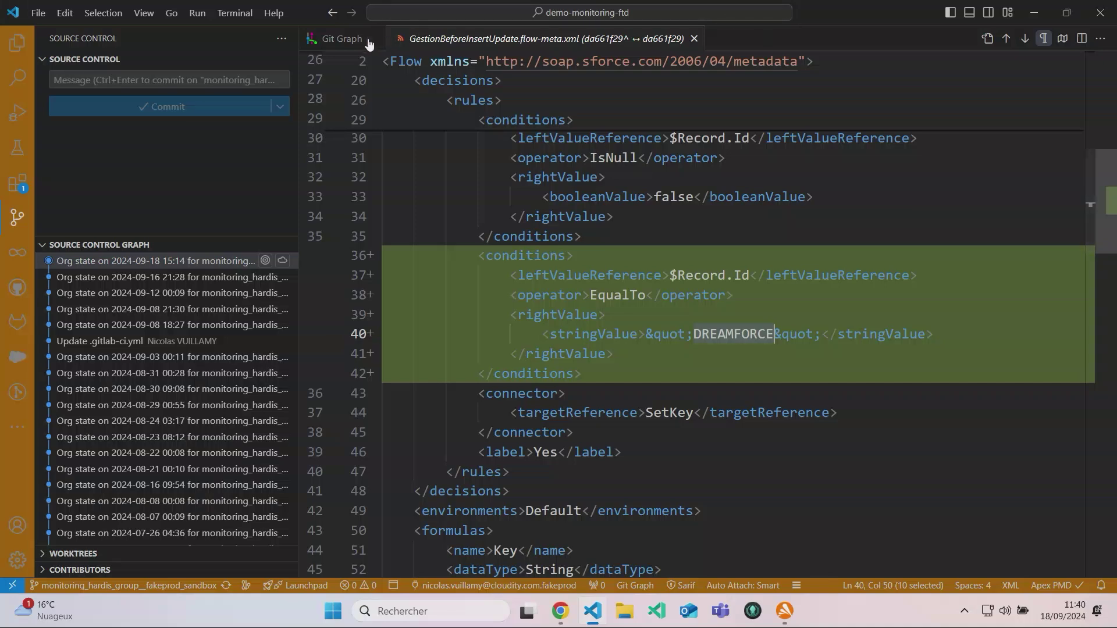
click(341, 38)
Inspect the new WeLoveDreamforce__c field diff, highlighting that it is required, then close it.
scroll(858, 214, down, 1)
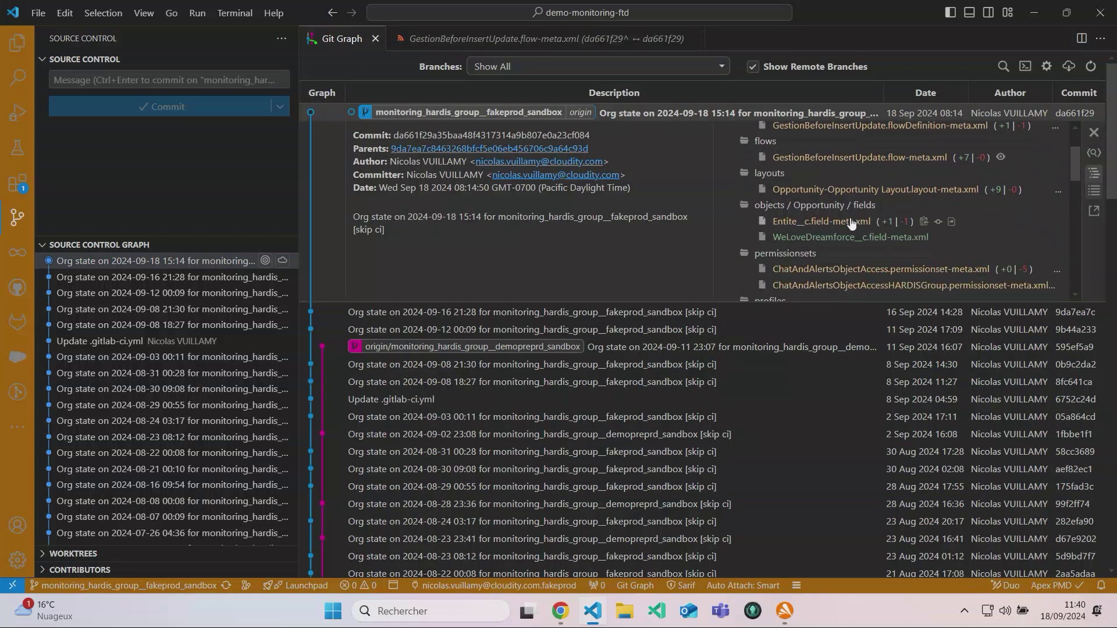
click(837, 237)
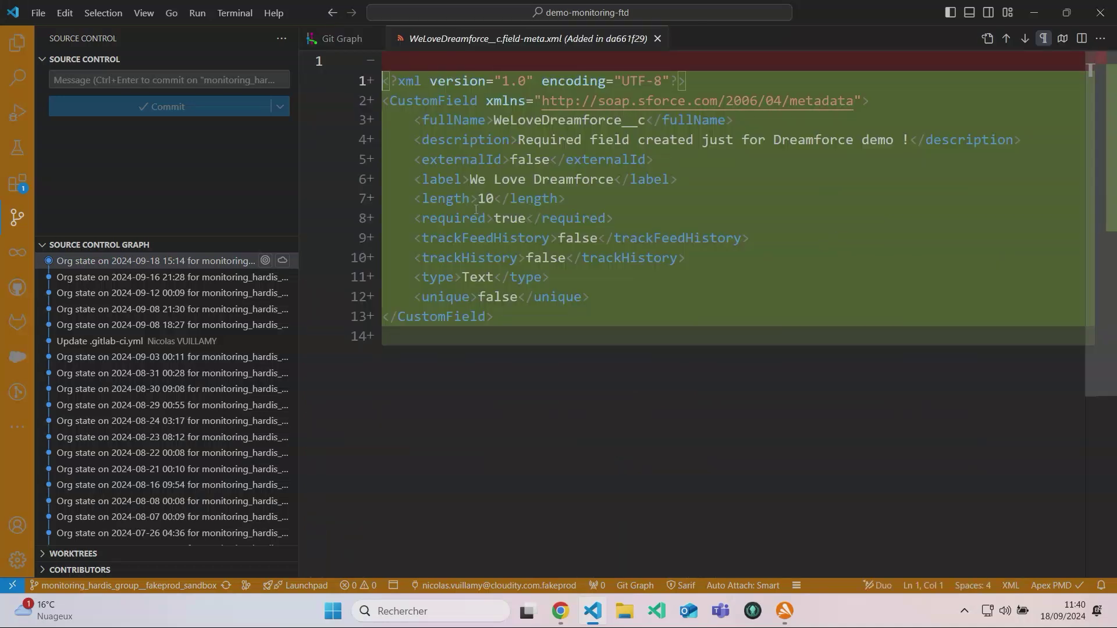
double_click(512, 220)
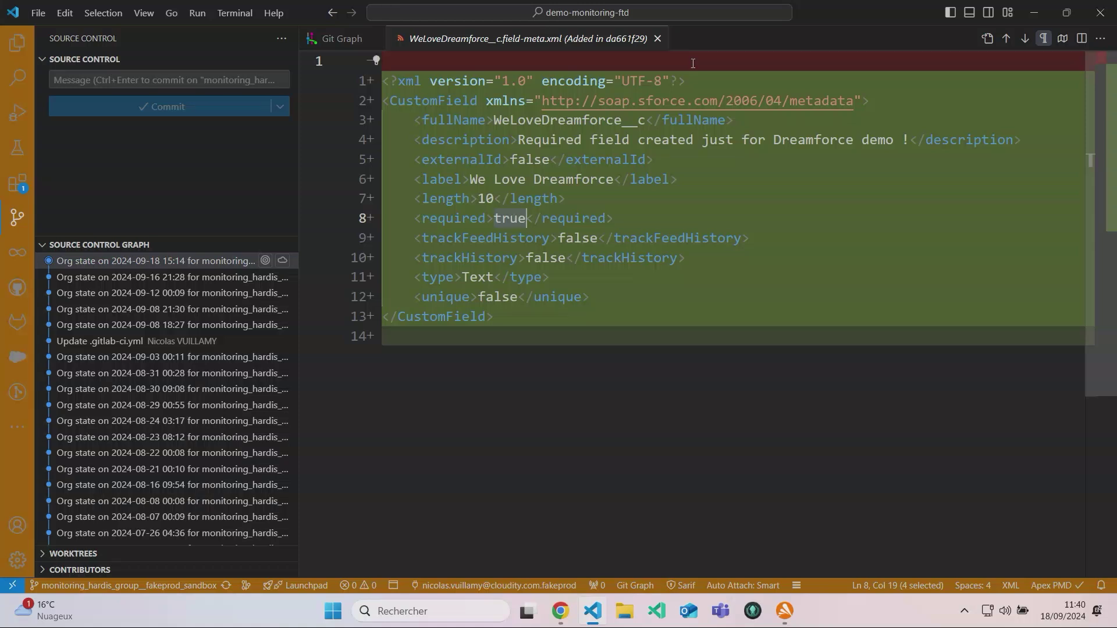
click(657, 38)
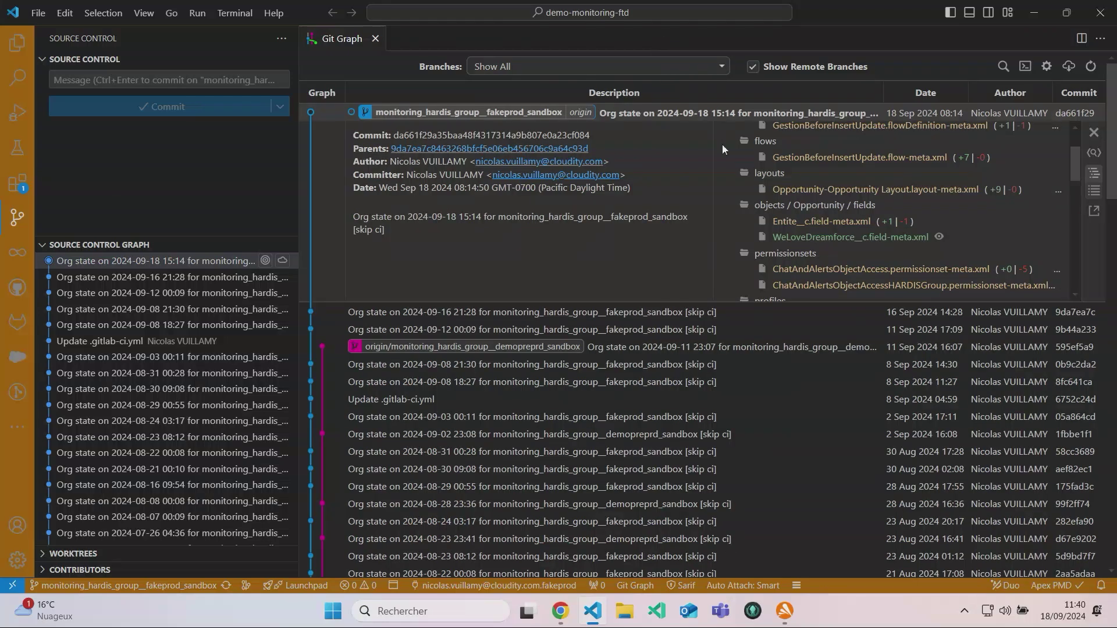
Inspect the Entite__c field diff showing required changed to true, then close it.
click(803, 222)
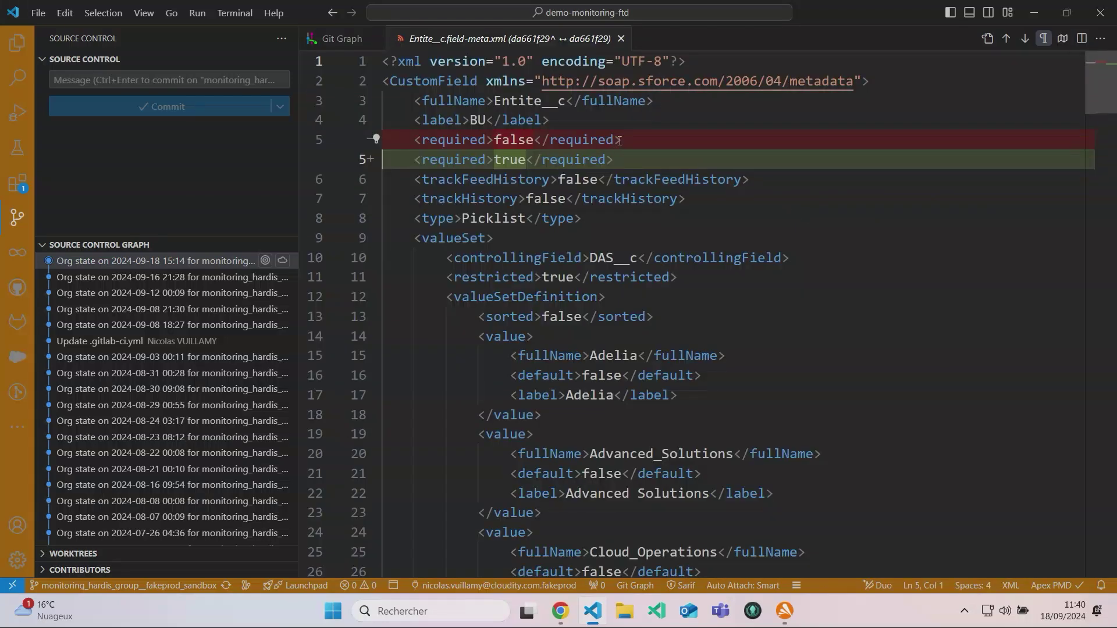
drag(419, 179, 607, 160)
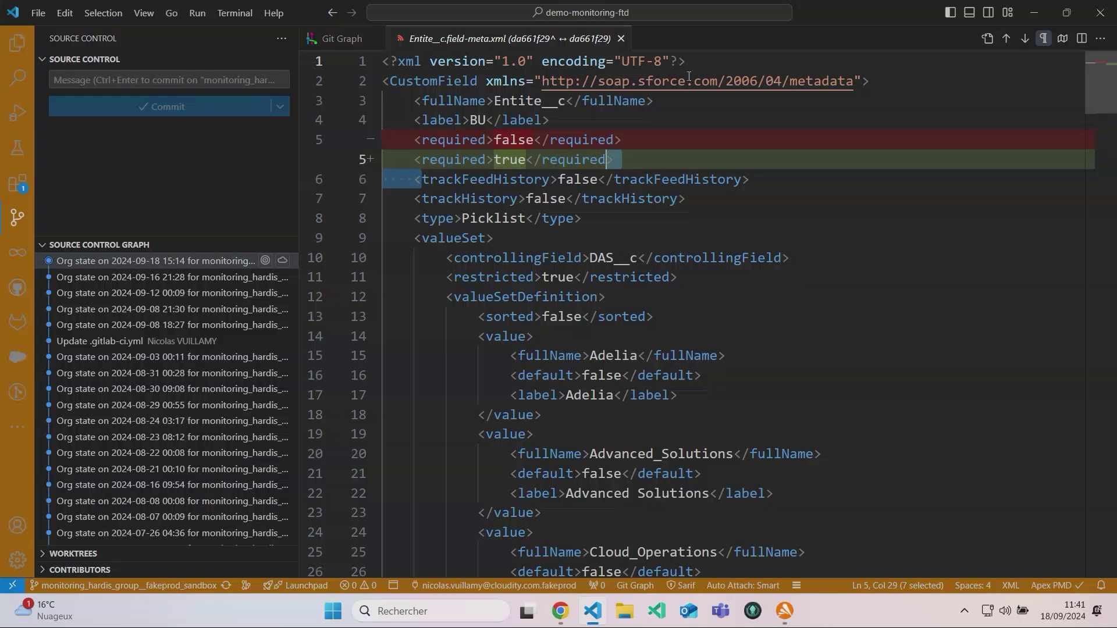
click(620, 38)
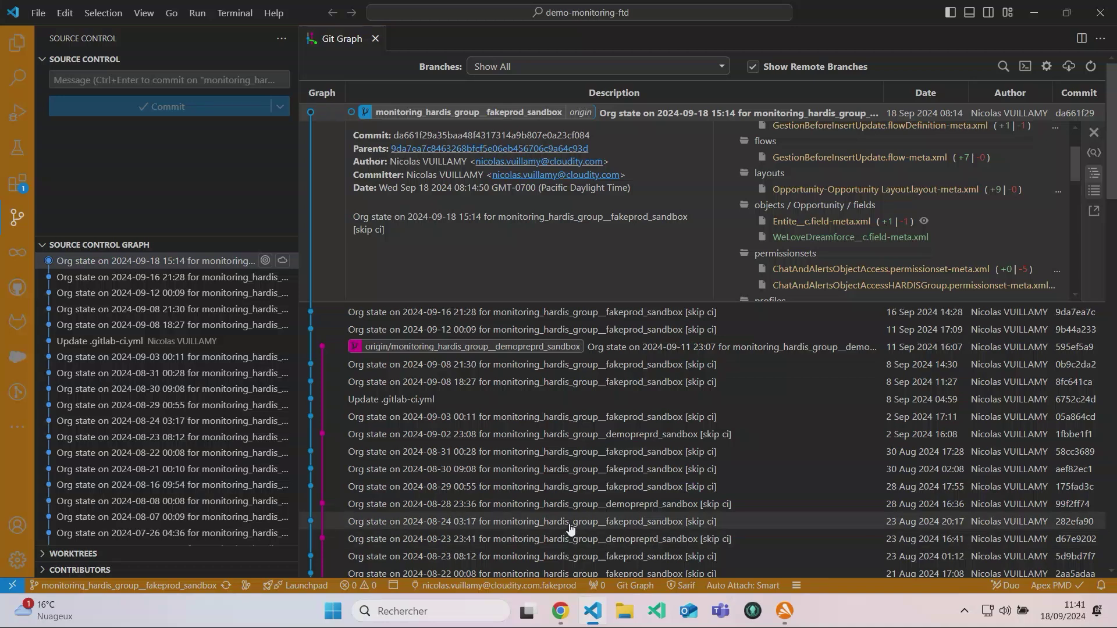
Bring the Chrome browser window back to the front from the taskbar.
mouse_move(559, 608)
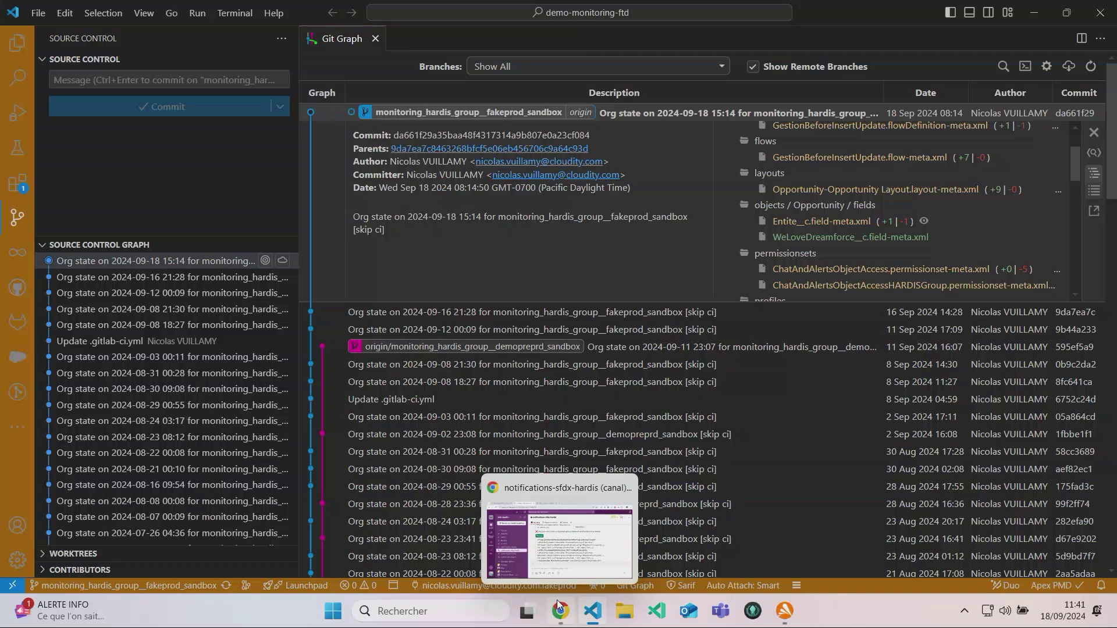
click(560, 608)
From the DASH - 00_Home dashboard, open the Suspicious Updates details showing 32 suspect setup actions.
click(428, 16)
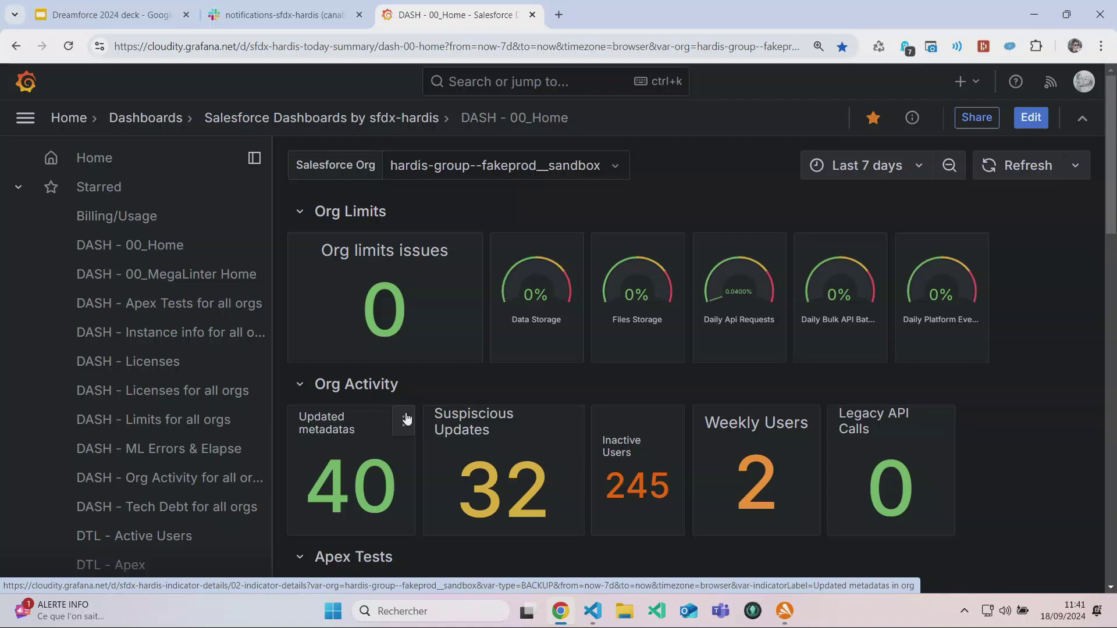
scroll(528, 334, down, 1)
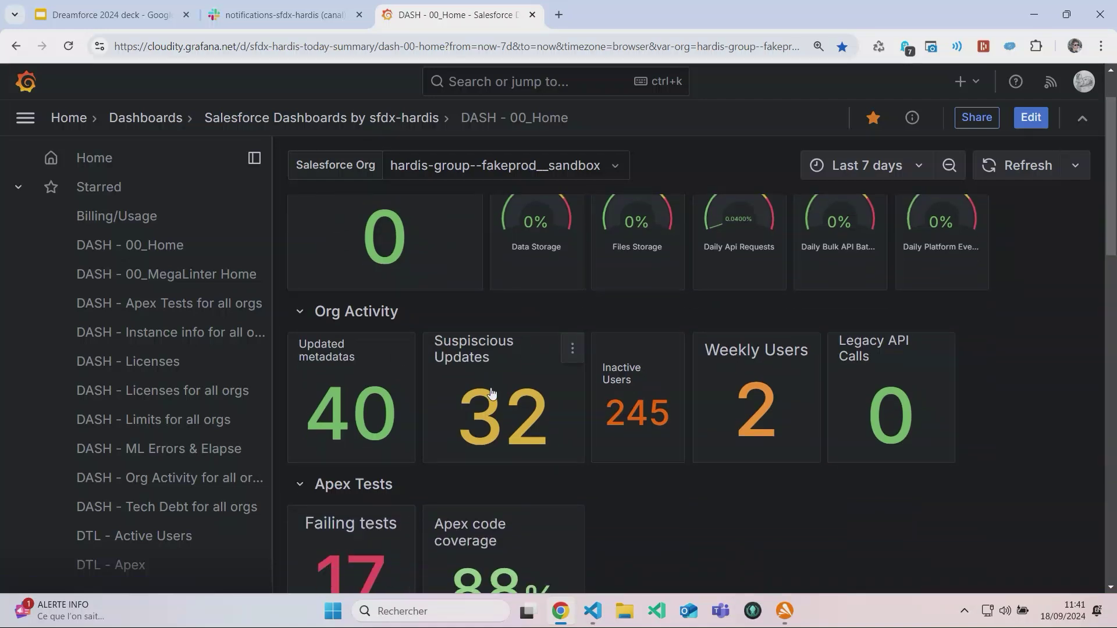
click(494, 431)
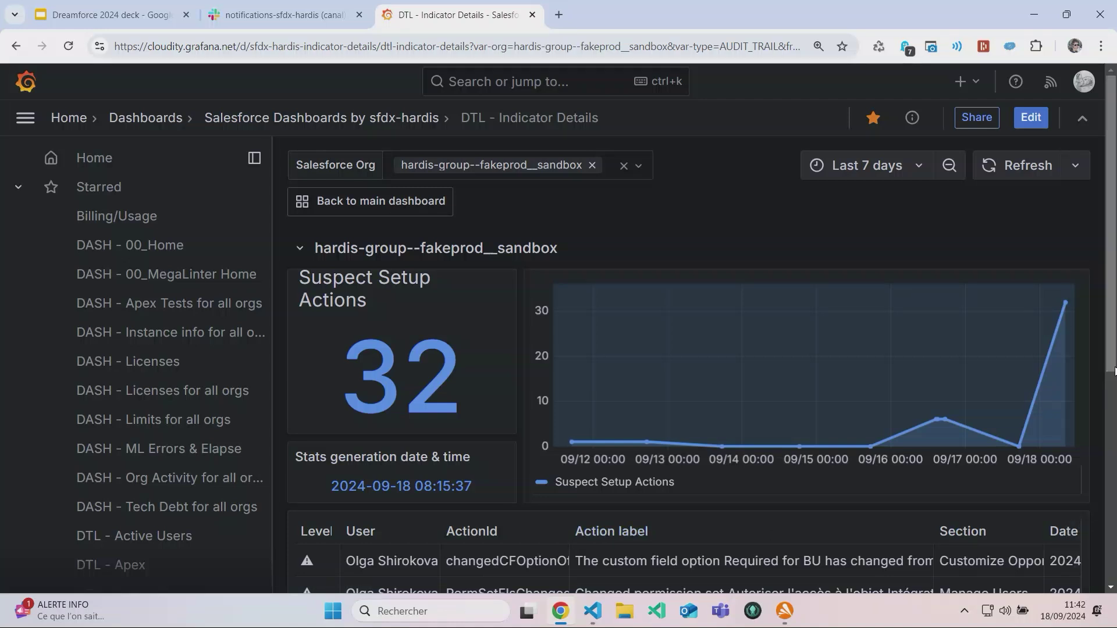
Scroll through the Suspect Setup Actions table, then go back to DASH - 00_Home.
scroll(1082, 465, down, 5)
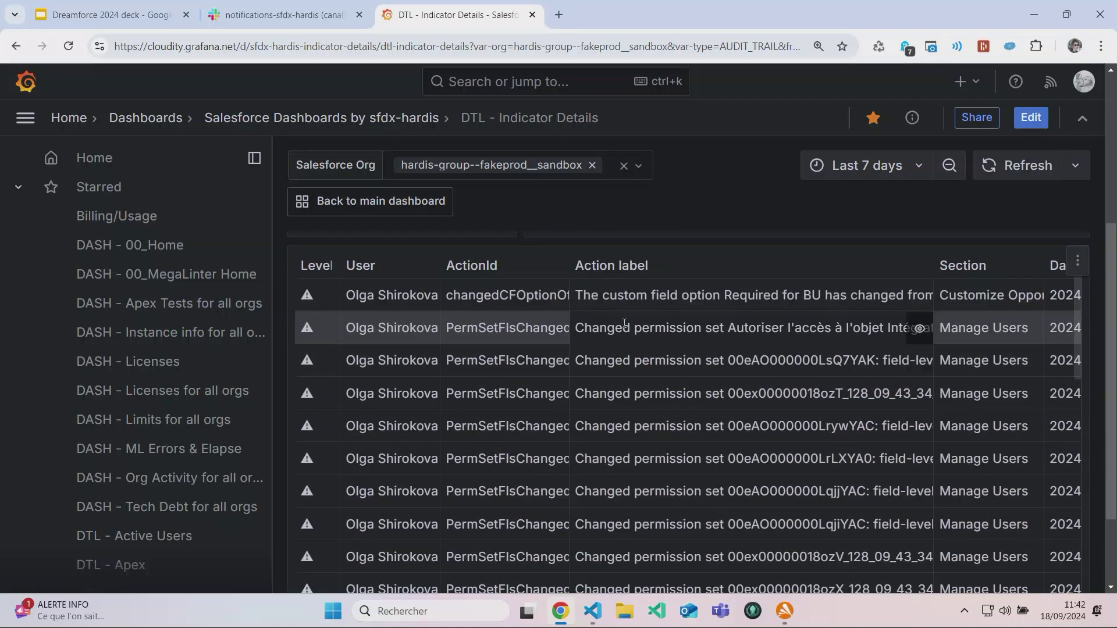
scroll(621, 323, up, 1)
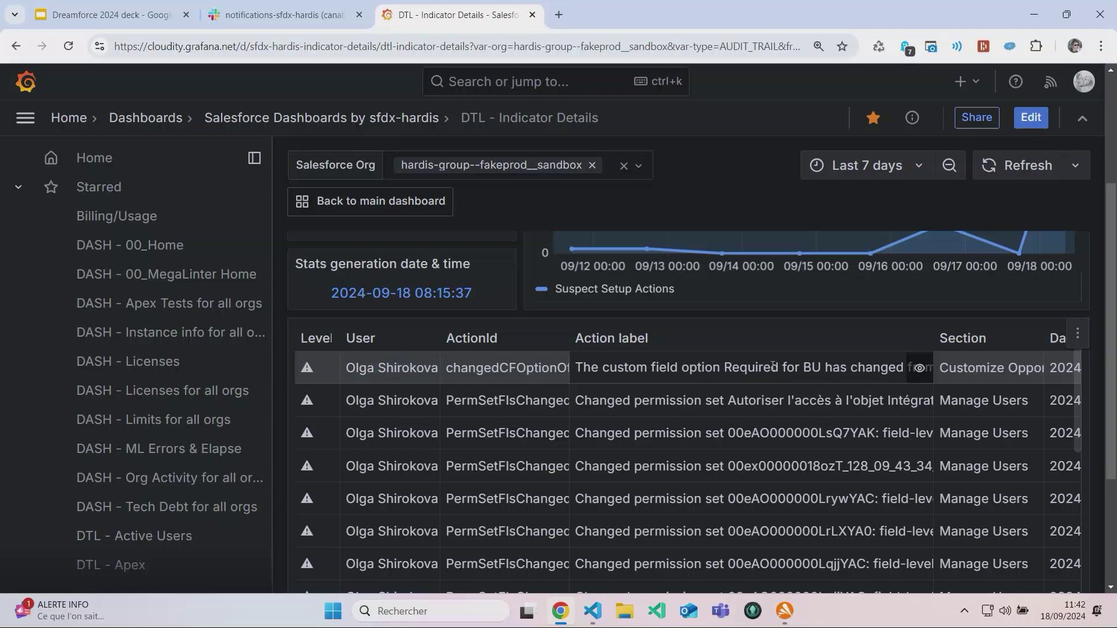
scroll(728, 451, down, 6)
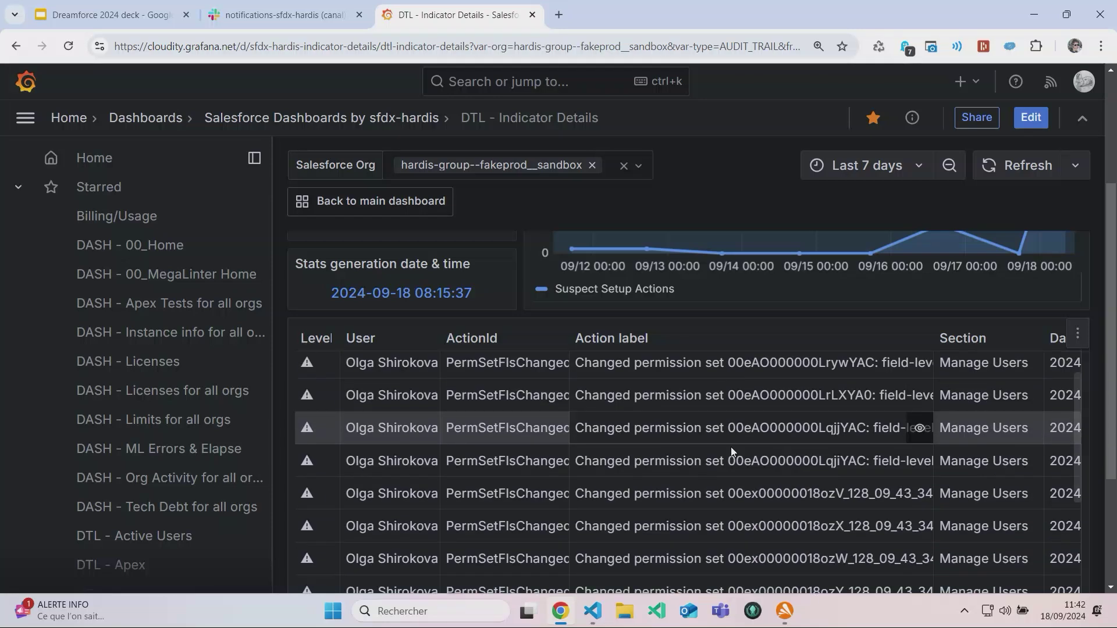
scroll(730, 451, down, 10)
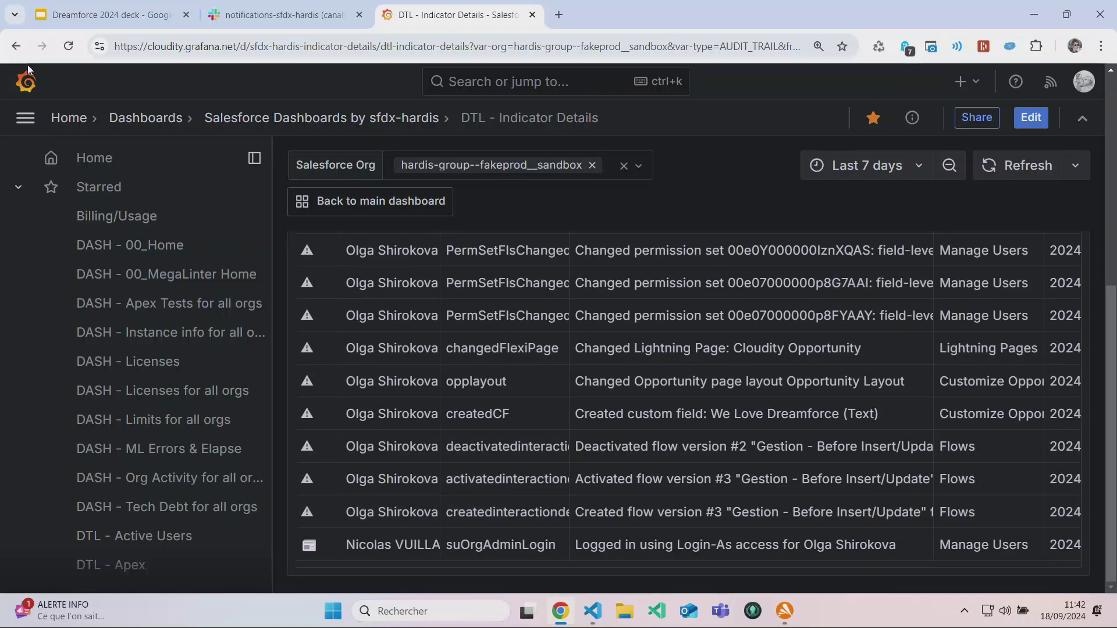
click(16, 47)
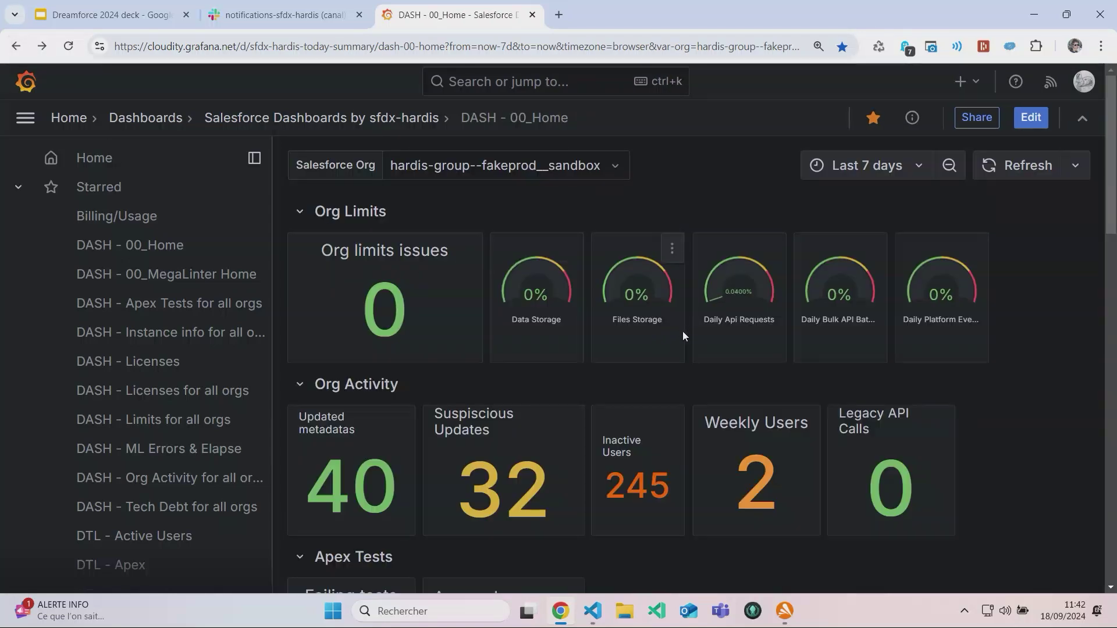
Open the 17 failing tests details, scroll its table, and return to the home dashboard.
scroll(638, 343, down, 3)
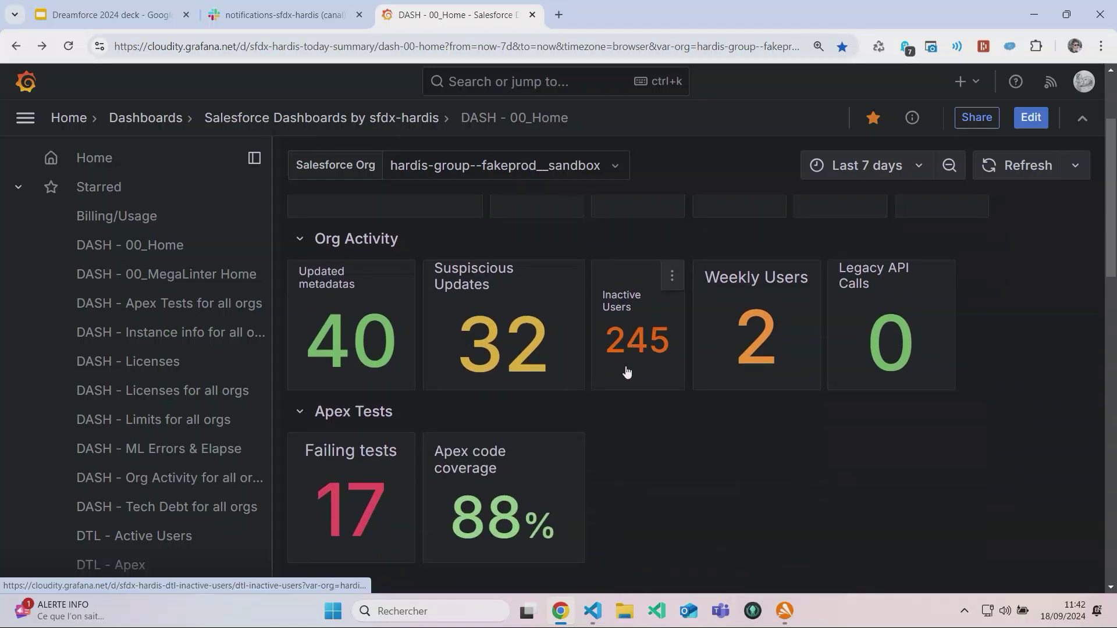
scroll(374, 430, down, 1)
click(374, 428)
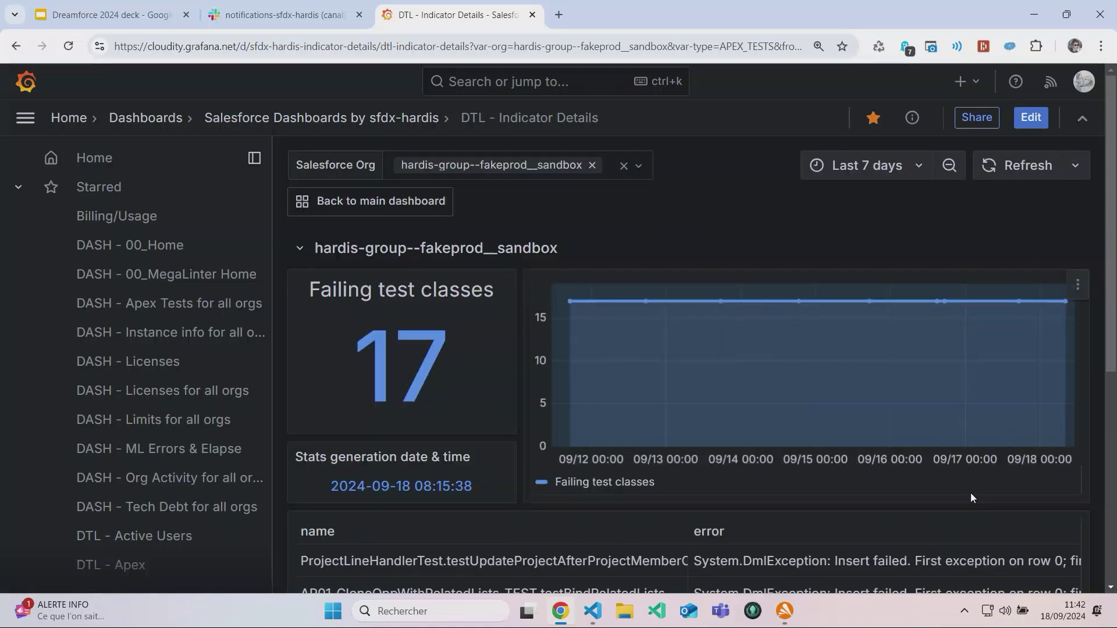
scroll(971, 493, down, 4)
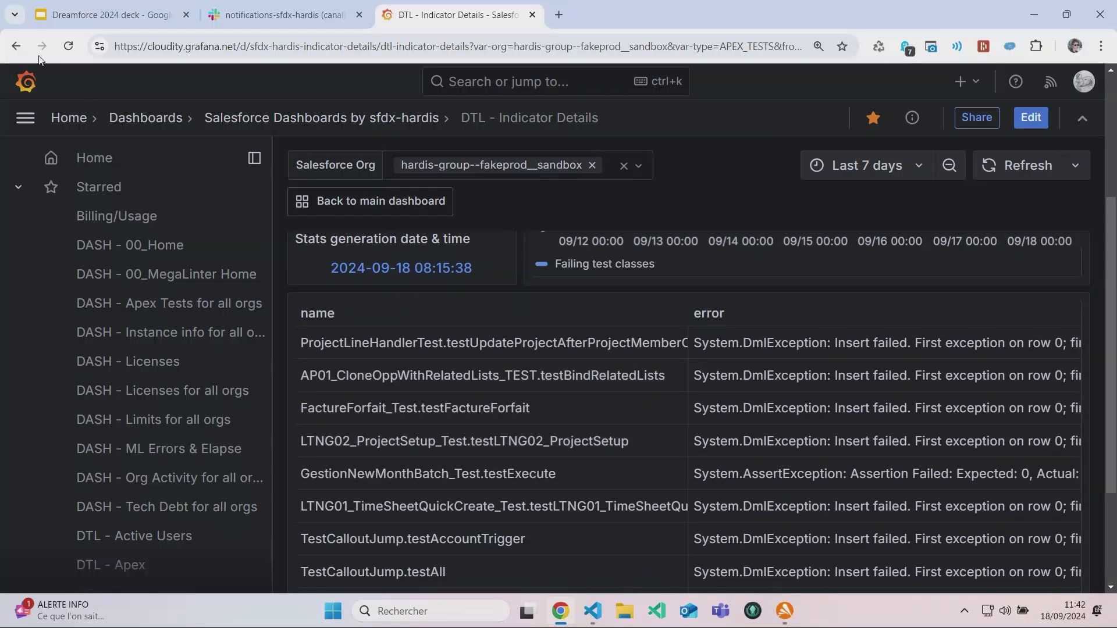
click(27, 50)
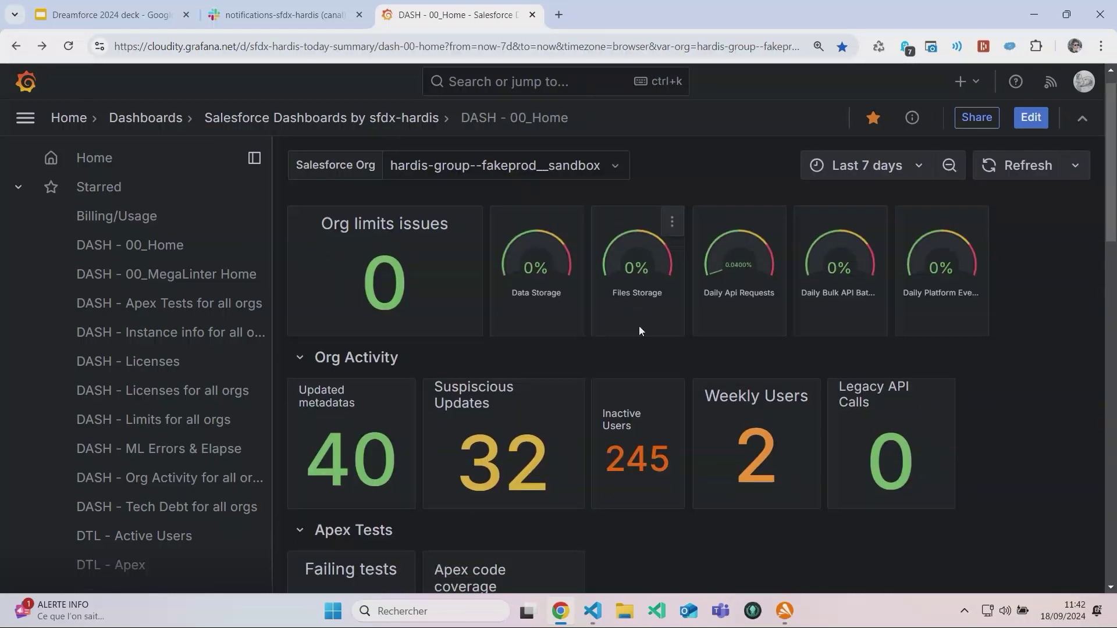
Open the 17 Release Updates to check details, scroll to its table, and go back.
scroll(639, 331, down, 3)
scroll(639, 330, down, 3)
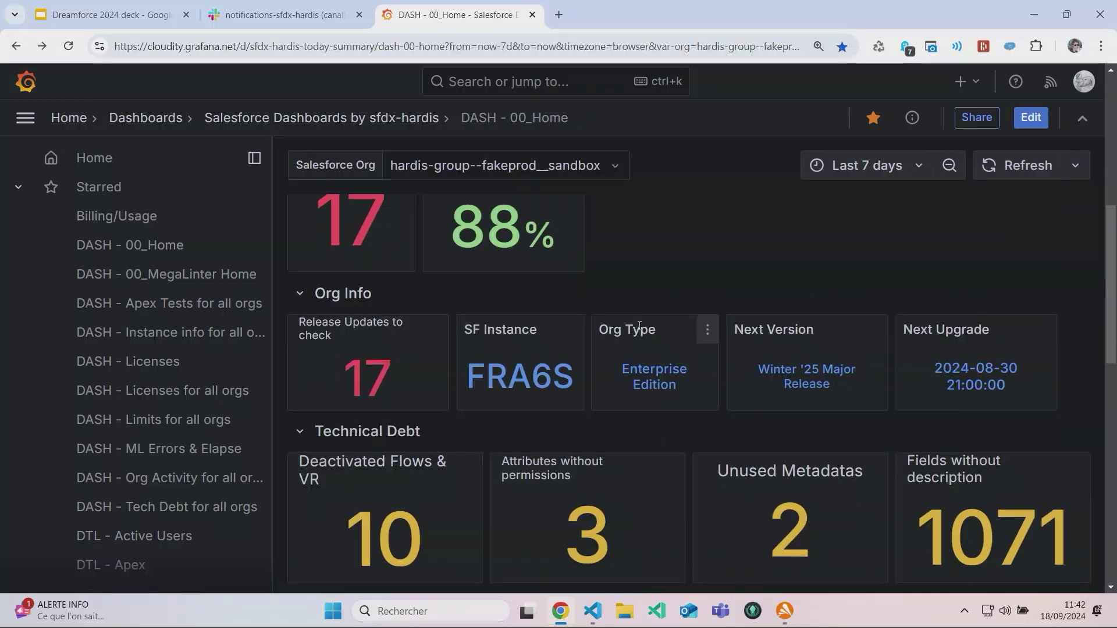
click(389, 374)
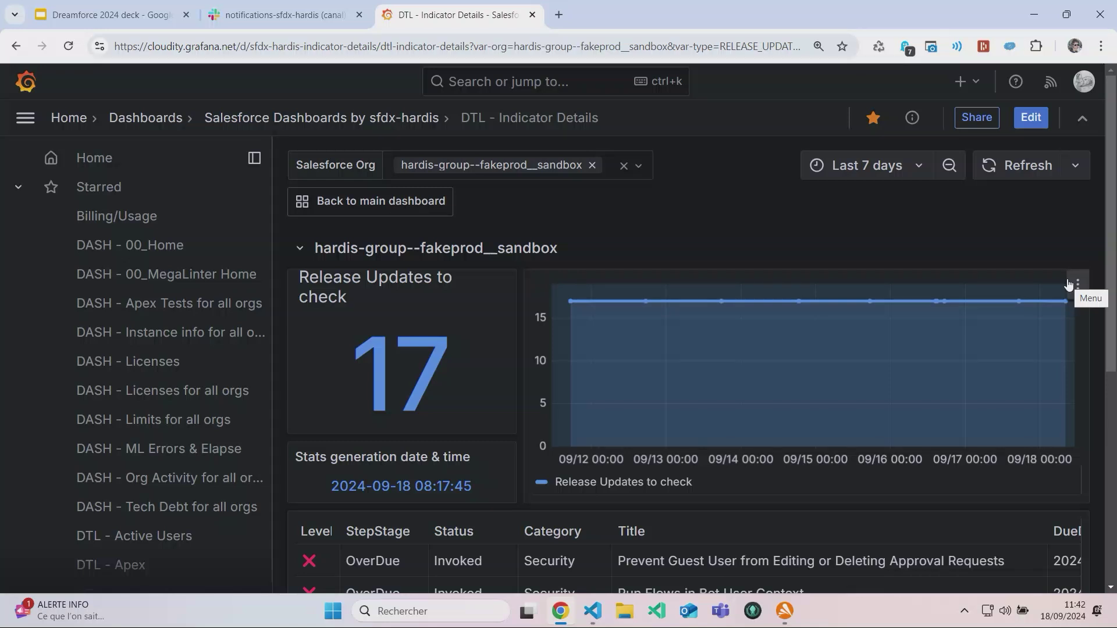
drag(1109, 268, 1109, 407)
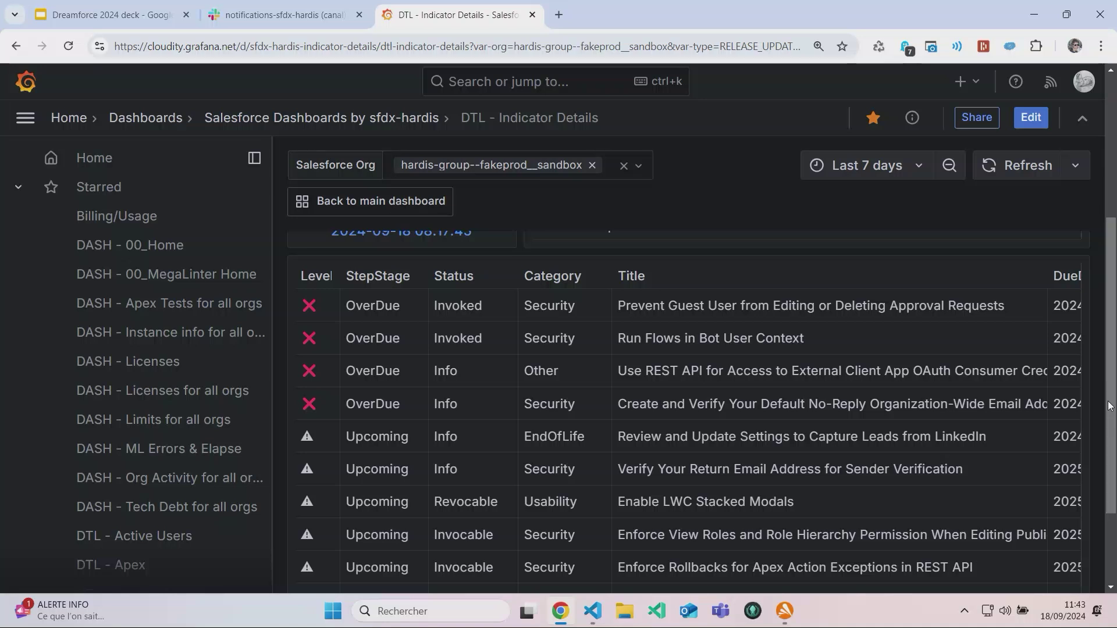
click(12, 48)
Open the Deactivated Flows & VR details, scroll its table, and return to DASH - 00_Home.
scroll(592, 316, down, 3)
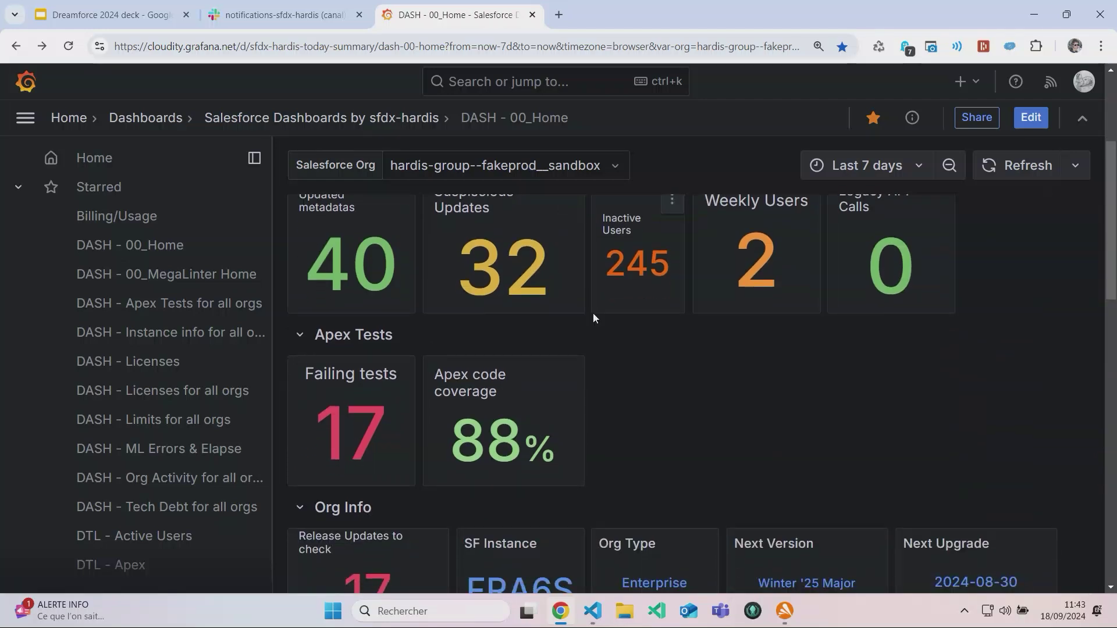
scroll(611, 311, down, 1)
scroll(622, 335, down, 2)
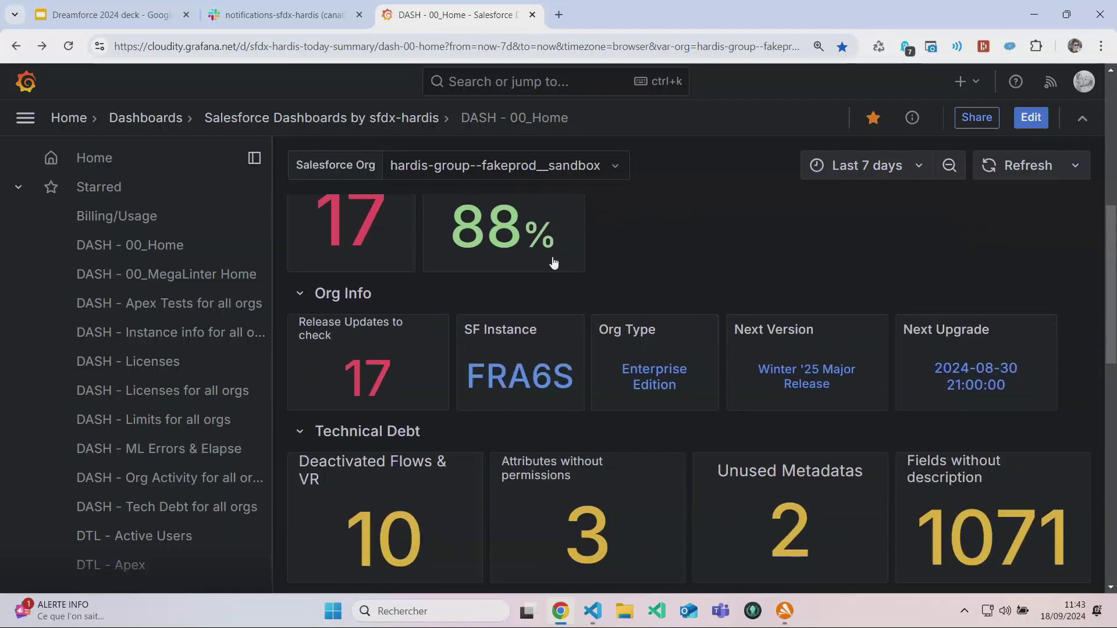
click(366, 533)
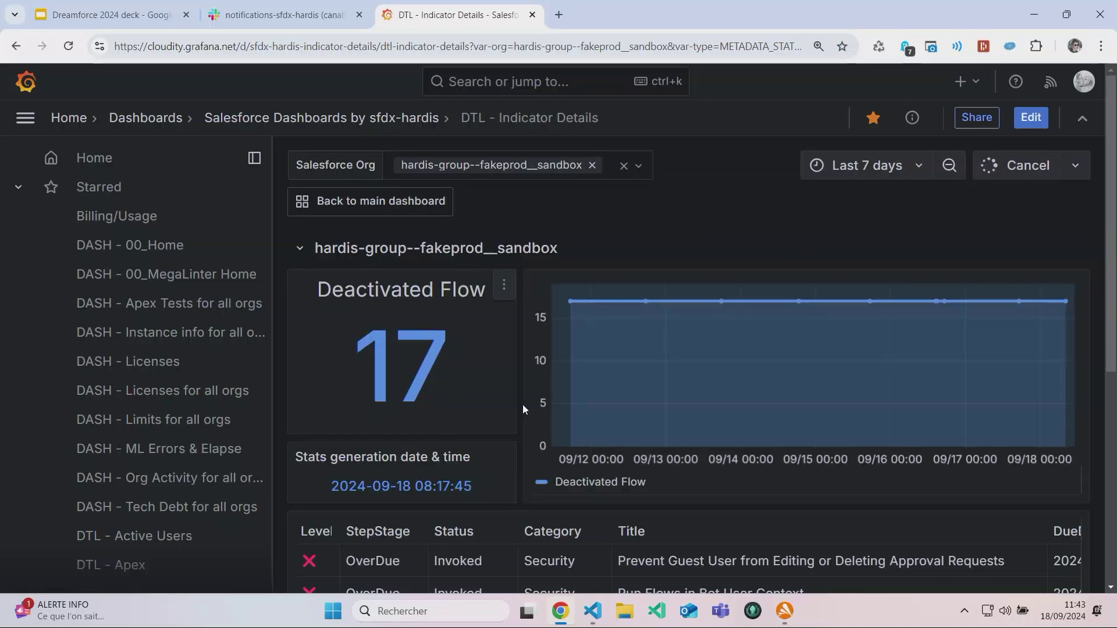
scroll(853, 499, down, 2)
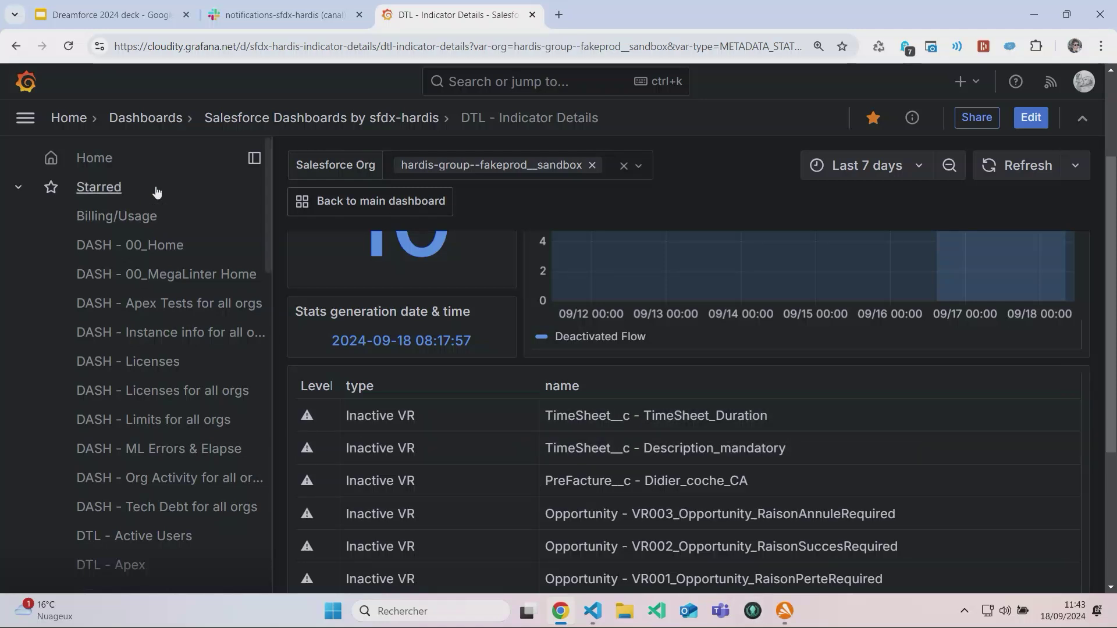
click(16, 47)
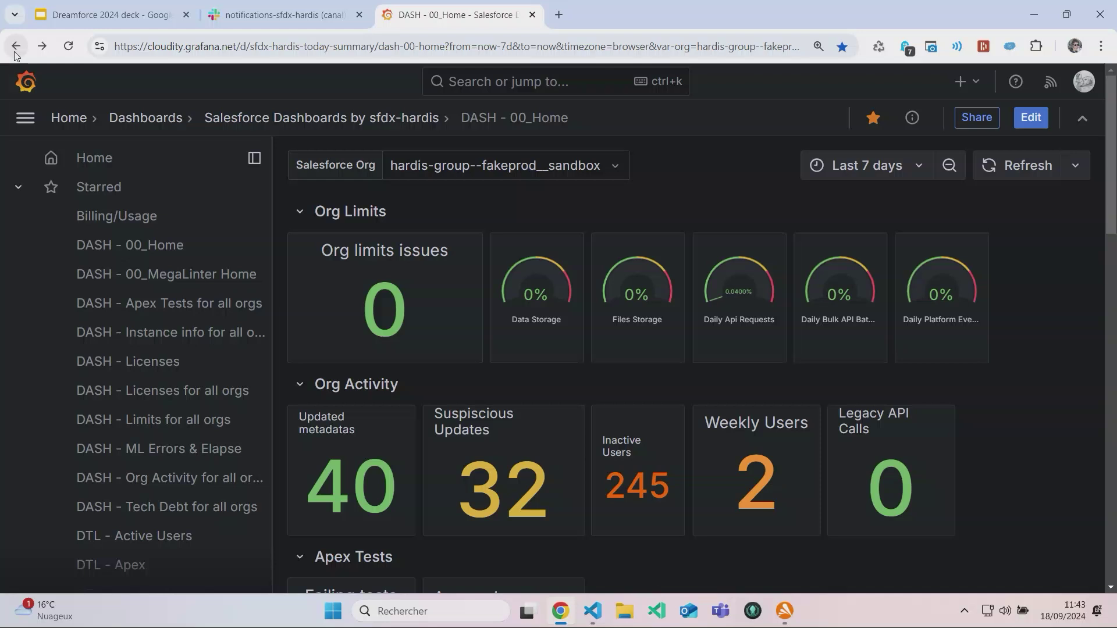
Narrow the Permission Set License and Used columns and zoom out so Total available shows.
scroll(537, 329, down, 15)
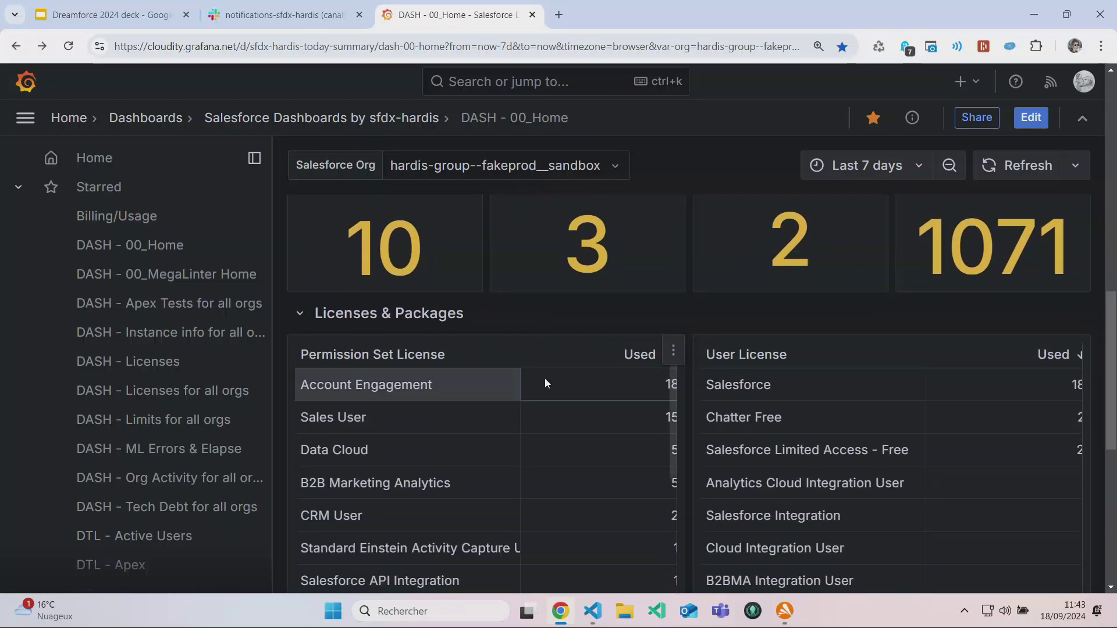
drag(517, 356, 472, 355)
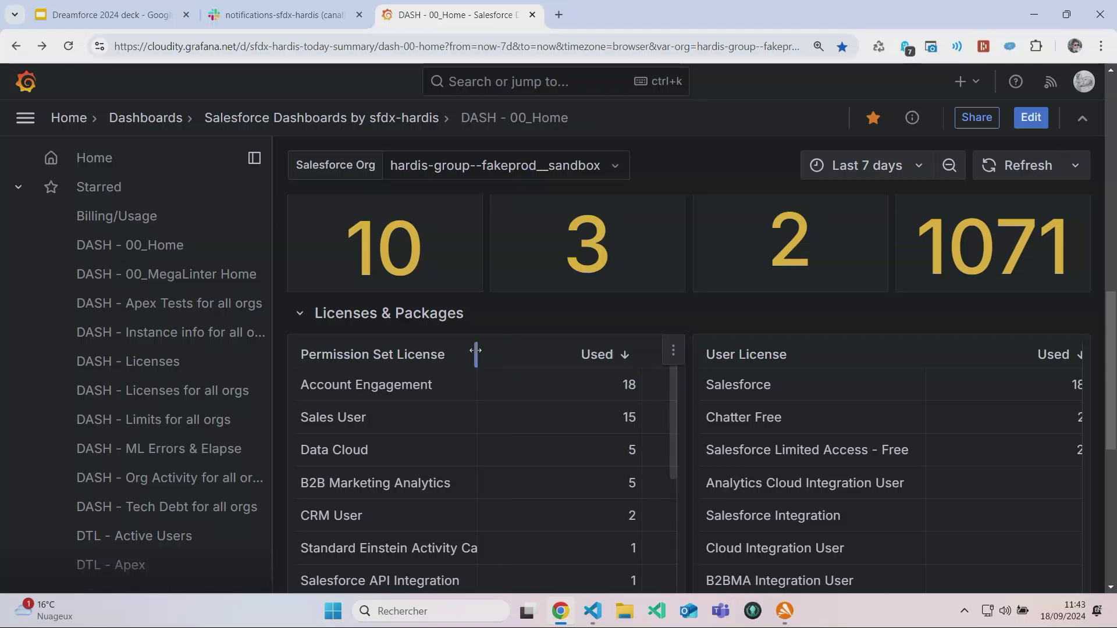
drag(631, 356, 541, 355)
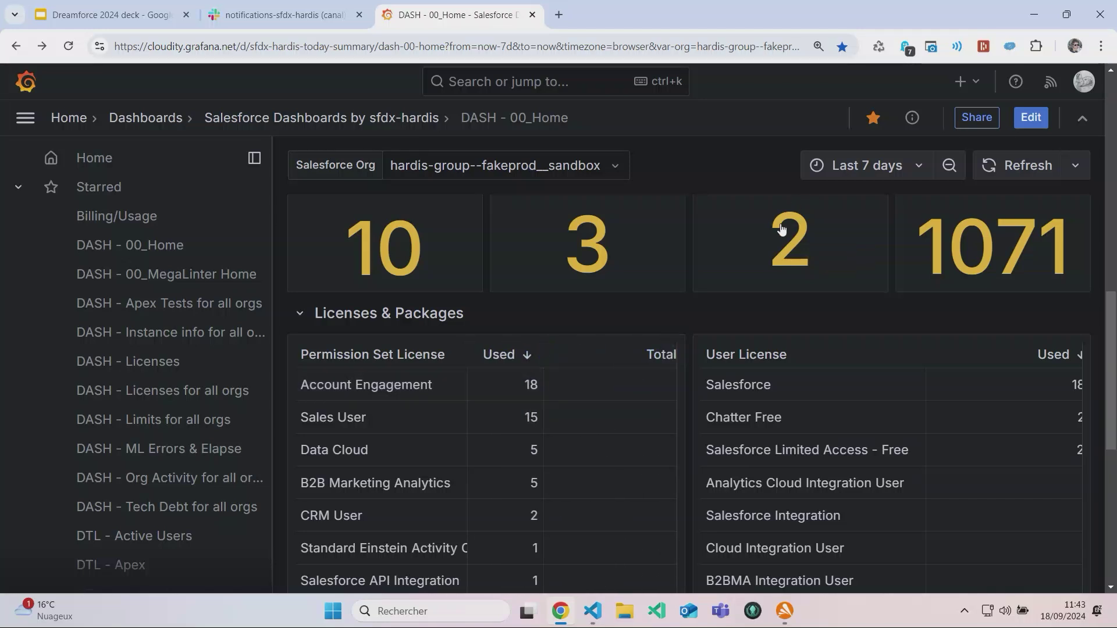
key(ctrl+minus)
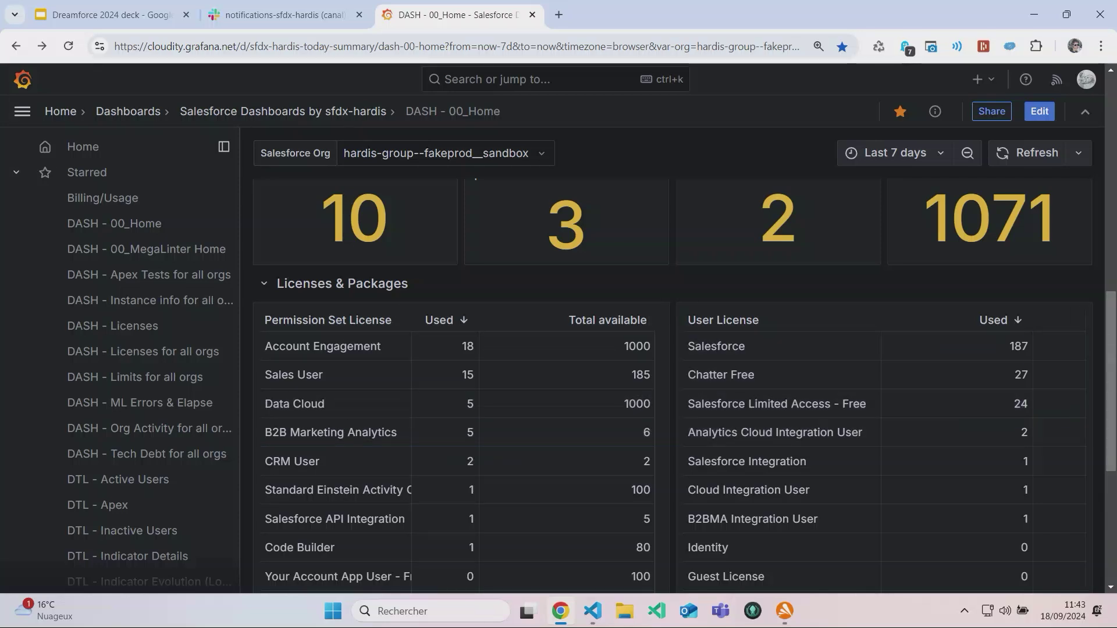
Browse the Installed packages, then open the Suspicious Updates details and click Back to main dashboard.
scroll(1087, 432, down, 2)
scroll(1088, 436, down, 3)
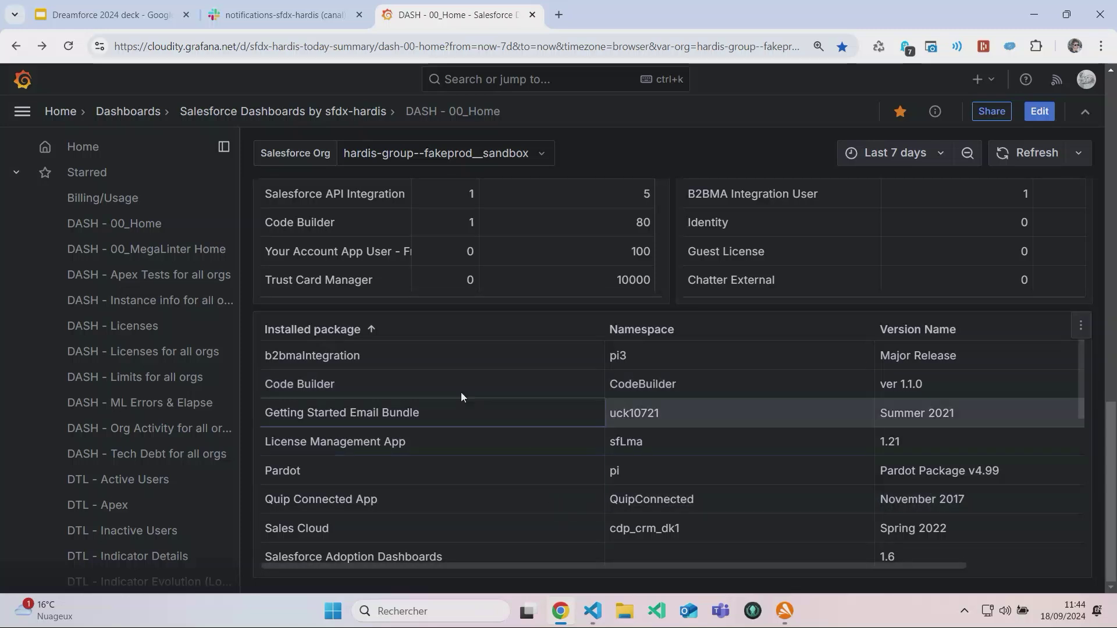
scroll(454, 451, down, 1)
scroll(452, 449, down, 3)
scroll(448, 448, up, 4)
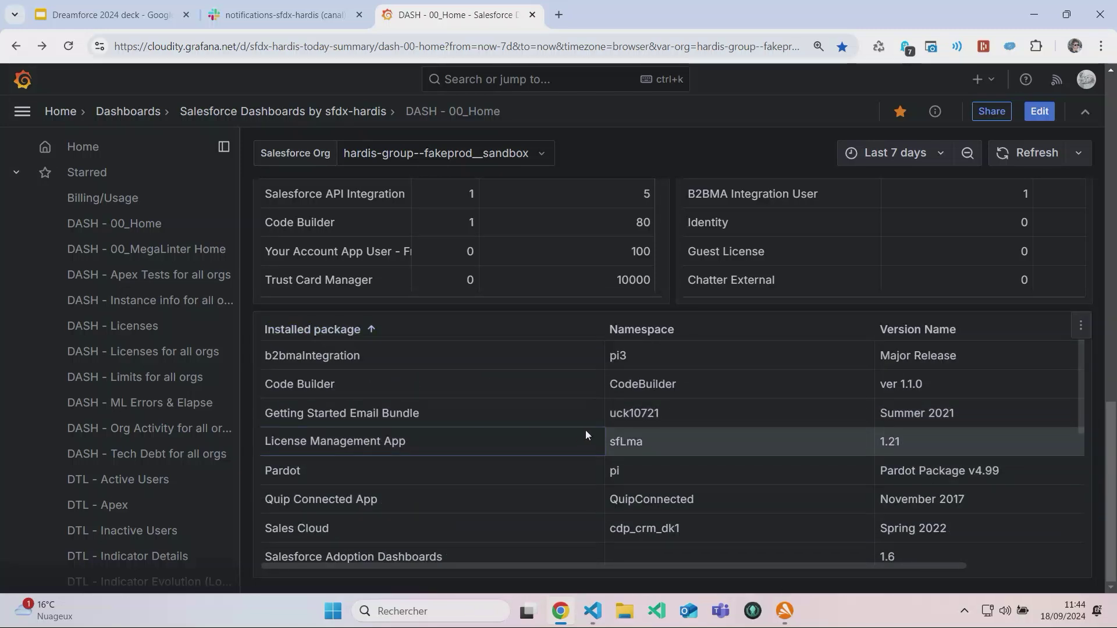
scroll(373, 330, up, 5)
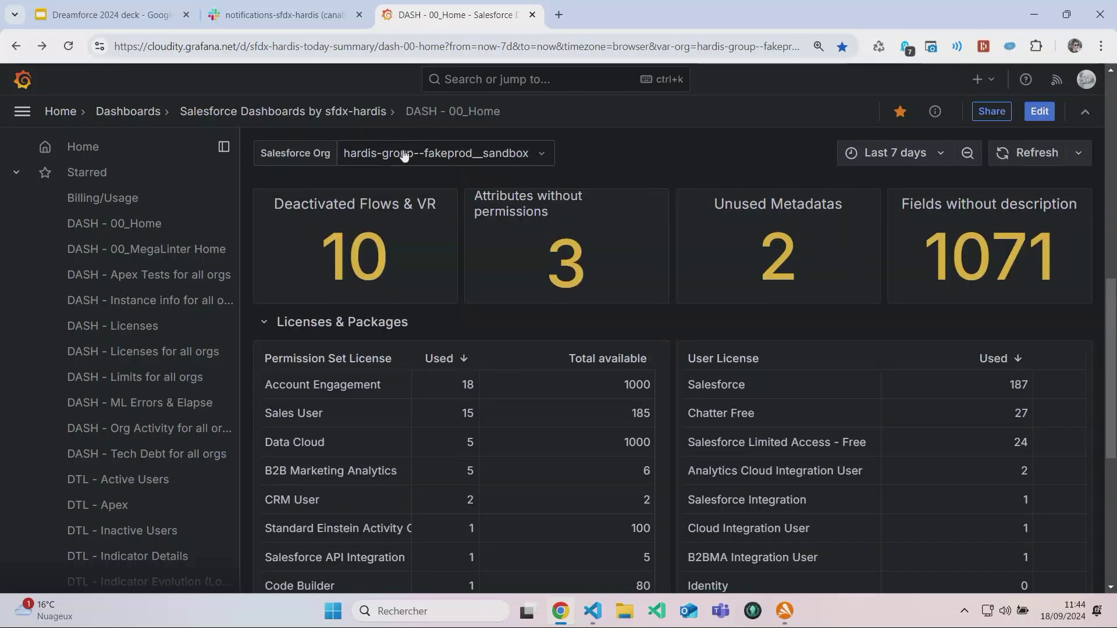
click(354, 256)
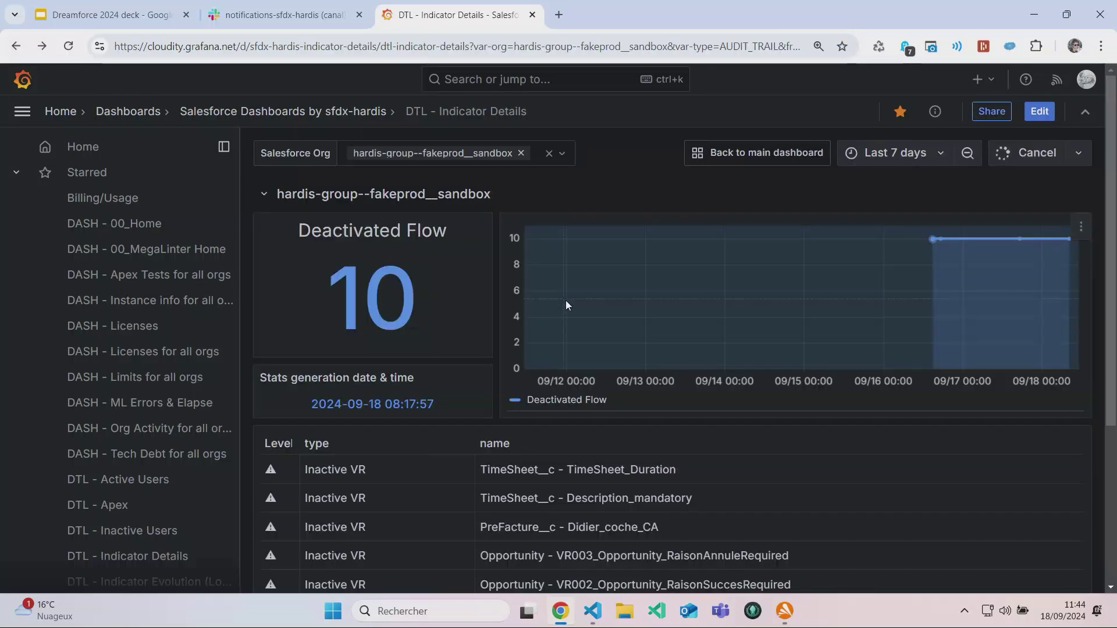
click(762, 152)
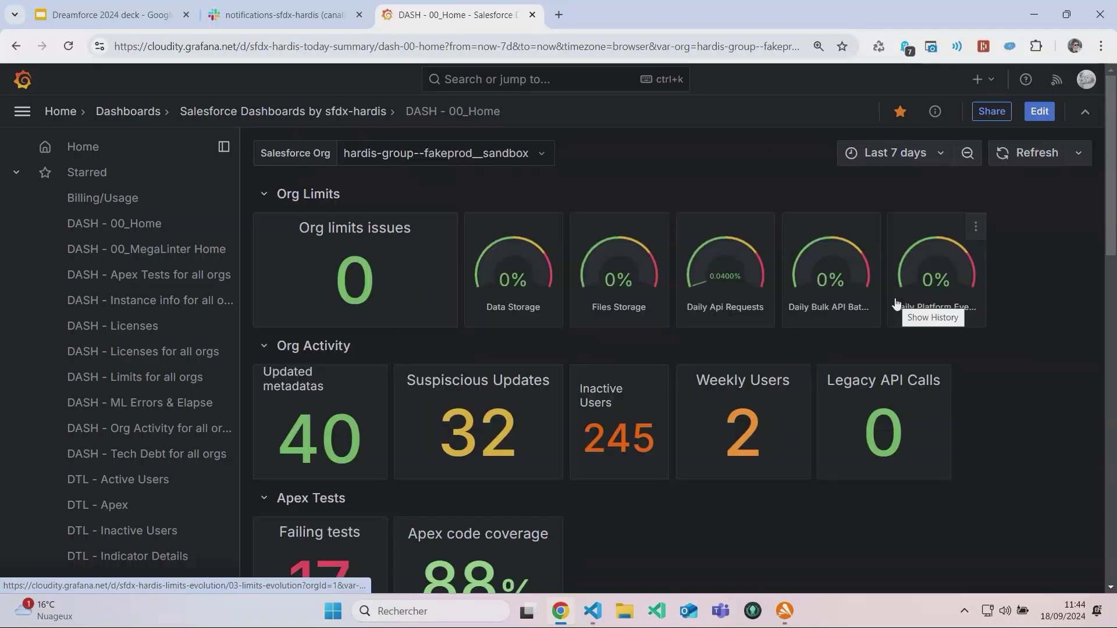